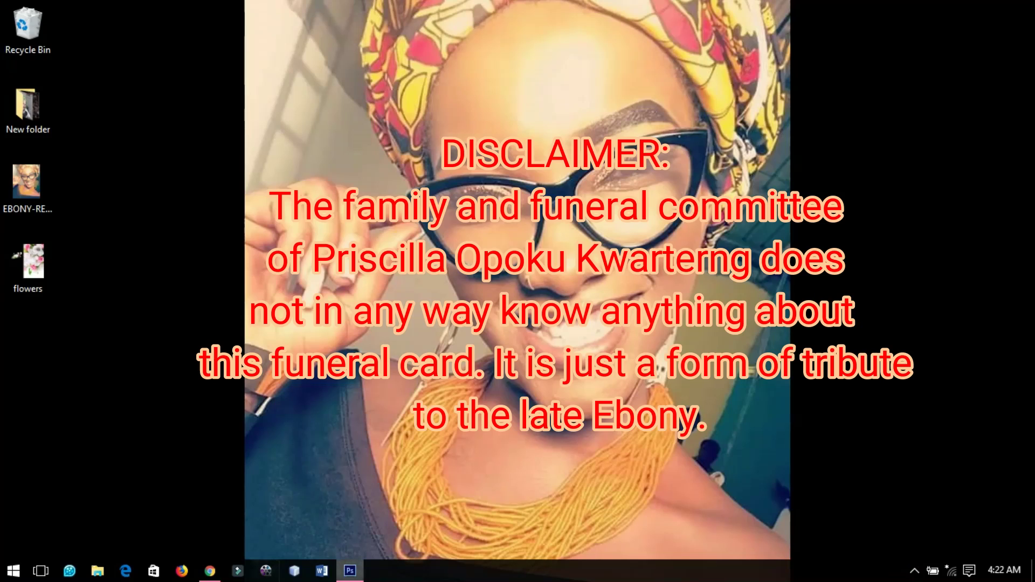
Create a new 4 × 6 inch document at 300 pixels per inch with a white background.
{"action": "left_click", "coordinate": [360, 571]}
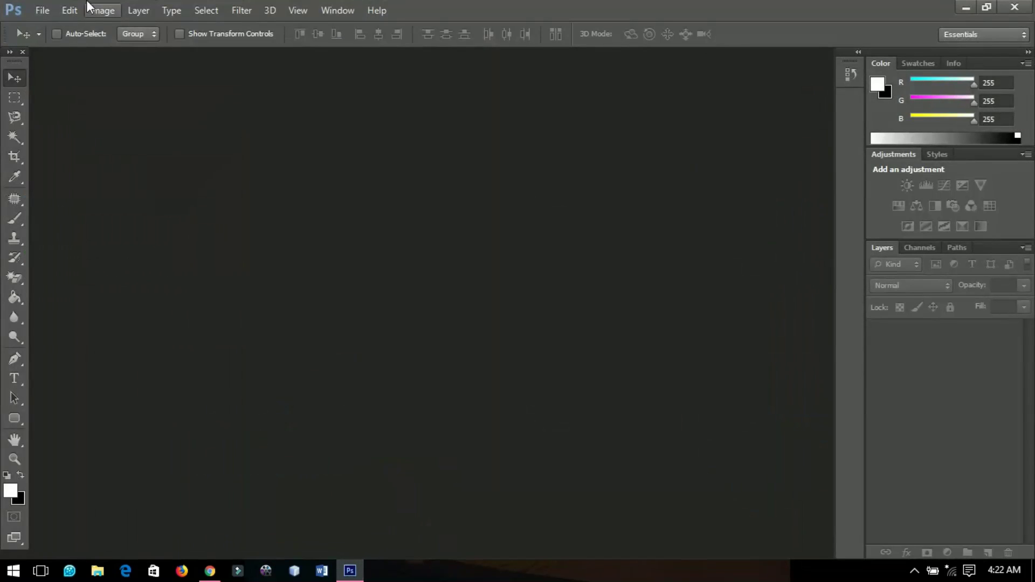
{"action": "left_click", "coordinate": [46, 11]}
{"action": "left_click", "coordinate": [56, 27]}
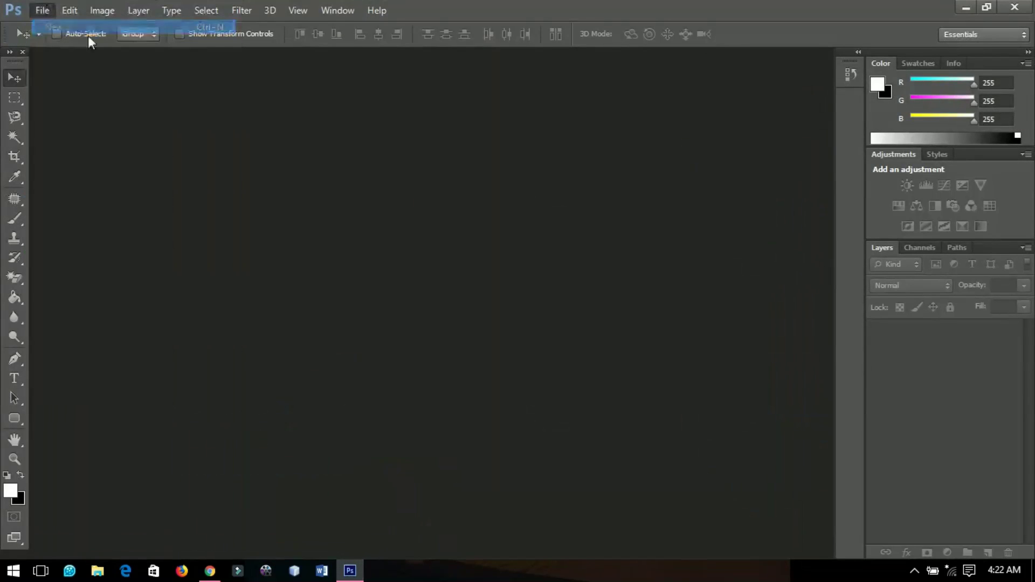
{"action": "left_click", "coordinate": [504, 242]}
{"action": "left_click", "coordinate": [500, 270]}
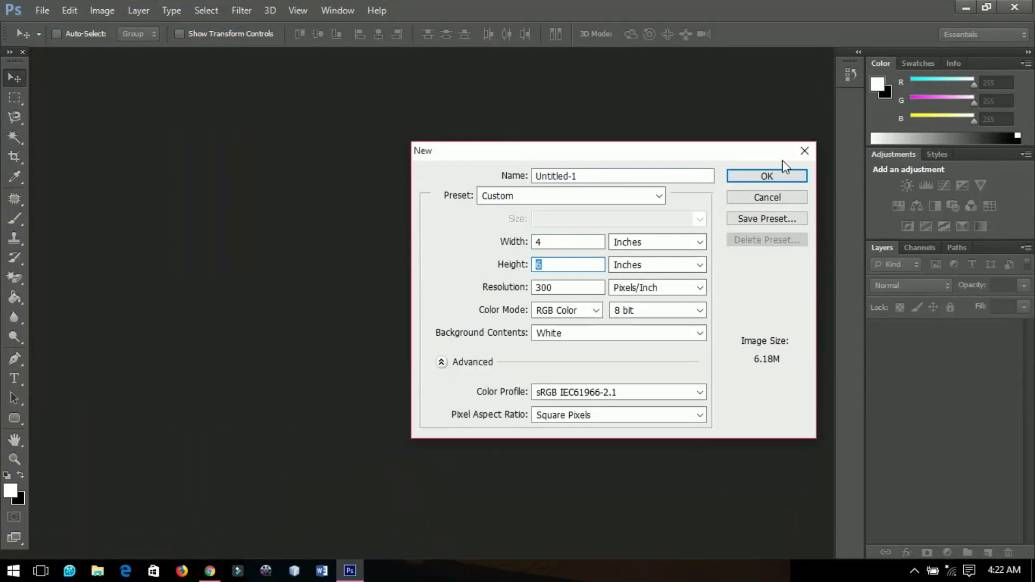
{"action": "left_click", "coordinate": [771, 179]}
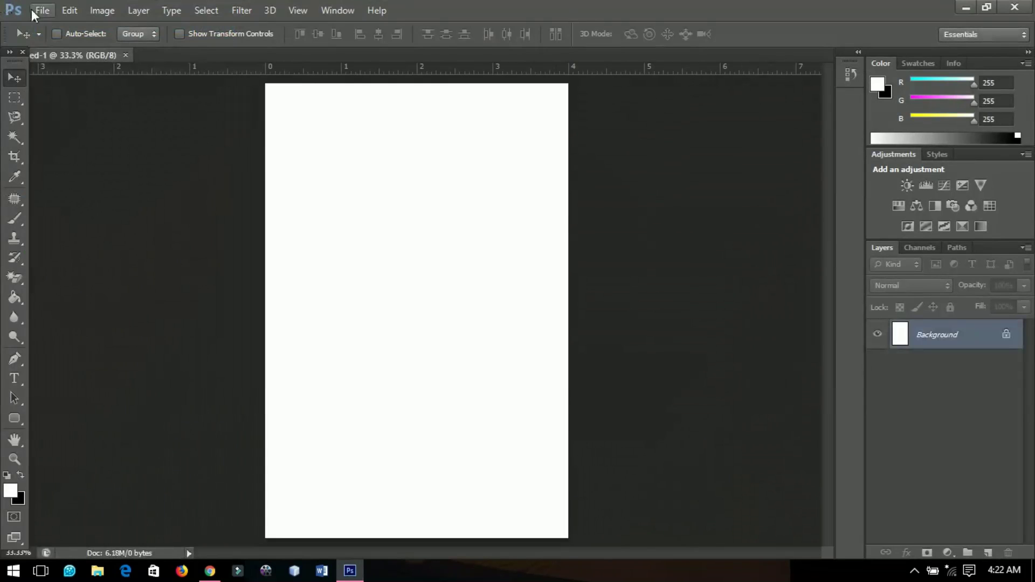
Open flowers.png from the desktop.
{"action": "left_click", "coordinate": [47, 12]}
{"action": "left_click", "coordinate": [59, 41]}
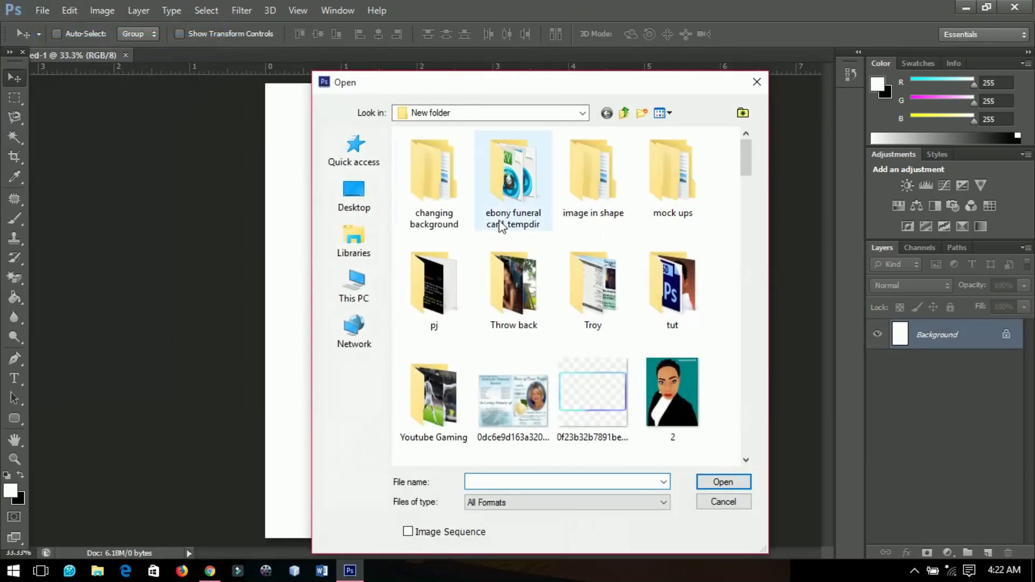
{"action": "left_click", "coordinate": [371, 201]}
{"action": "left_click", "coordinate": [576, 263]}
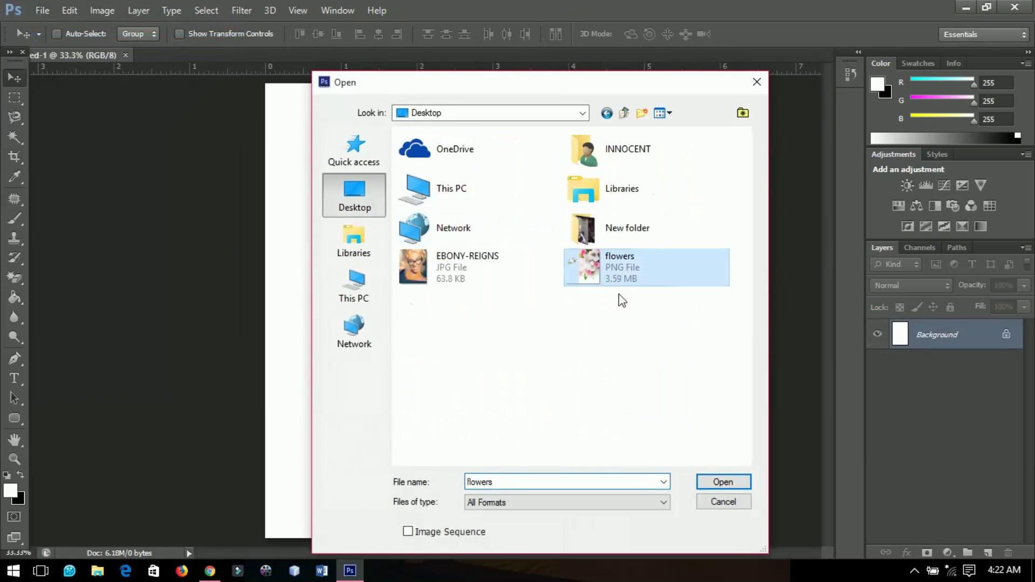
{"action": "left_click", "coordinate": [723, 481]}
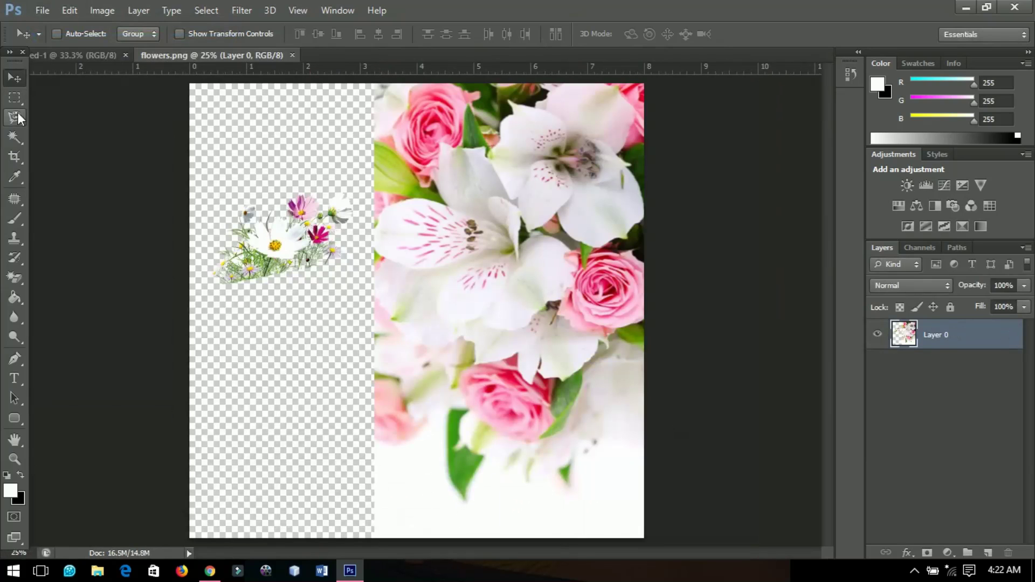
Cut the left daisy cluster to its own layer and move it into the card's bottom-right corner.
{"action": "left_click", "coordinate": [14, 97]}
{"action": "left_click_drag", "start_coordinate": [317, 206], "coordinate": [360, 320]}
{"action": "right_click", "coordinate": [336, 240]}
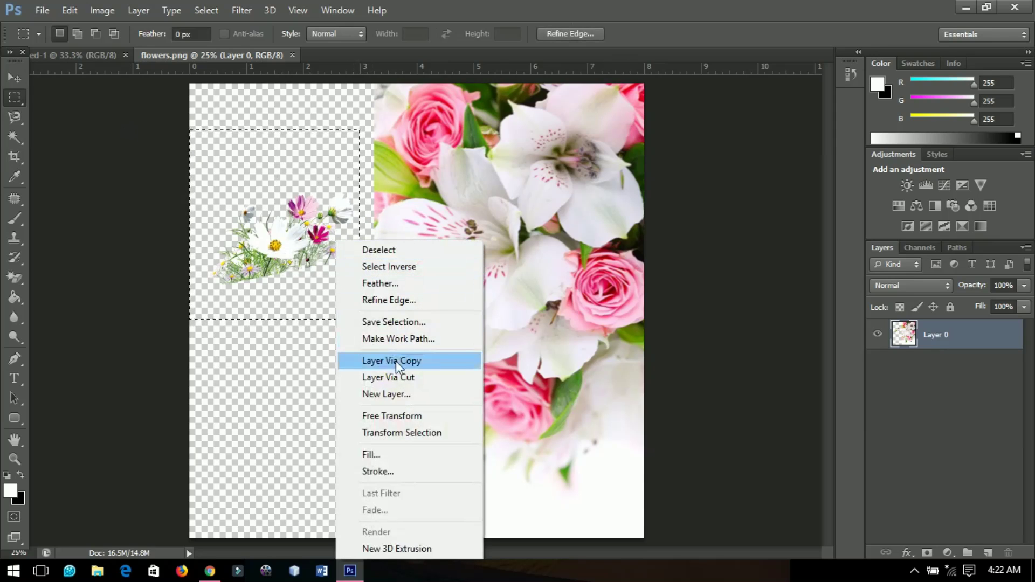
{"action": "left_click", "coordinate": [402, 377]}
{"action": "key", "text": "v"}
{"action": "left_click_drag", "start_coordinate": [371, 267], "coordinate": [559, 579]}
{"action": "left_click_drag", "start_coordinate": [521, 499], "coordinate": [561, 488]}
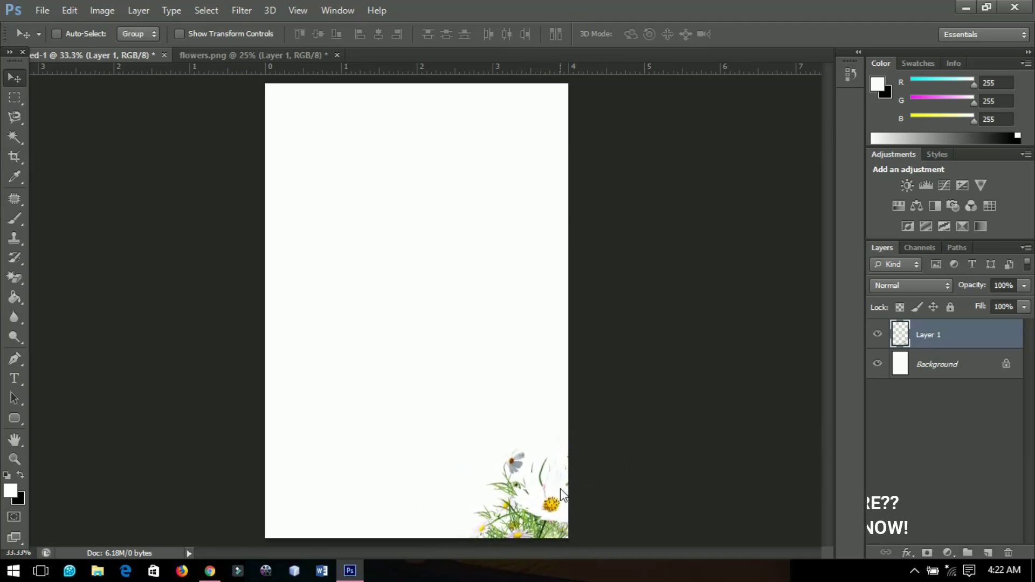
Unlock the flowers.png background and drag the bouquet image into the card.
{"action": "left_click", "coordinate": [221, 55]}
{"action": "double_click", "coordinate": [911, 353]}
{"action": "left_click", "coordinate": [951, 358]}
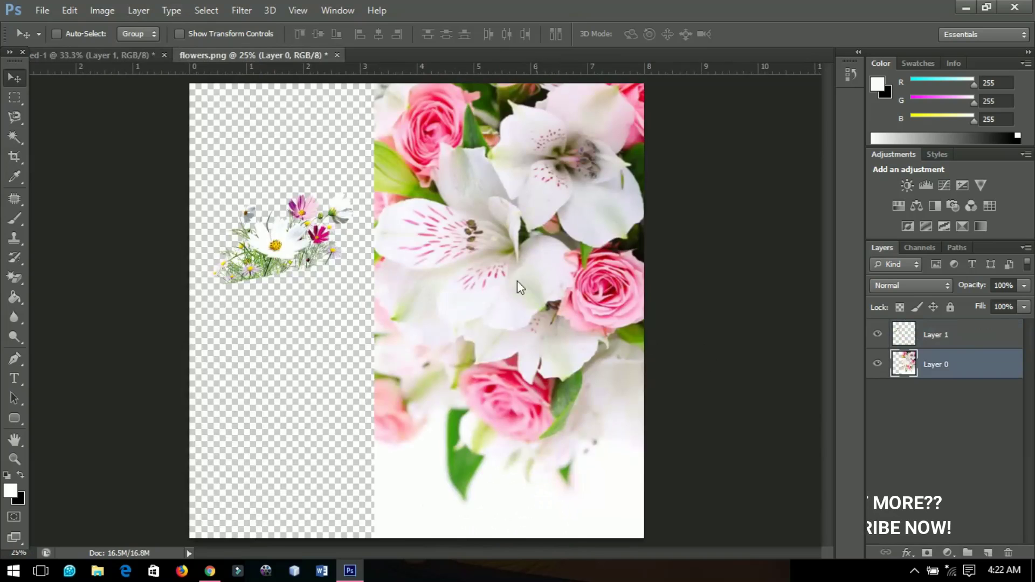
{"action": "left_click_drag", "start_coordinate": [73, 31], "coordinate": [302, 187]}
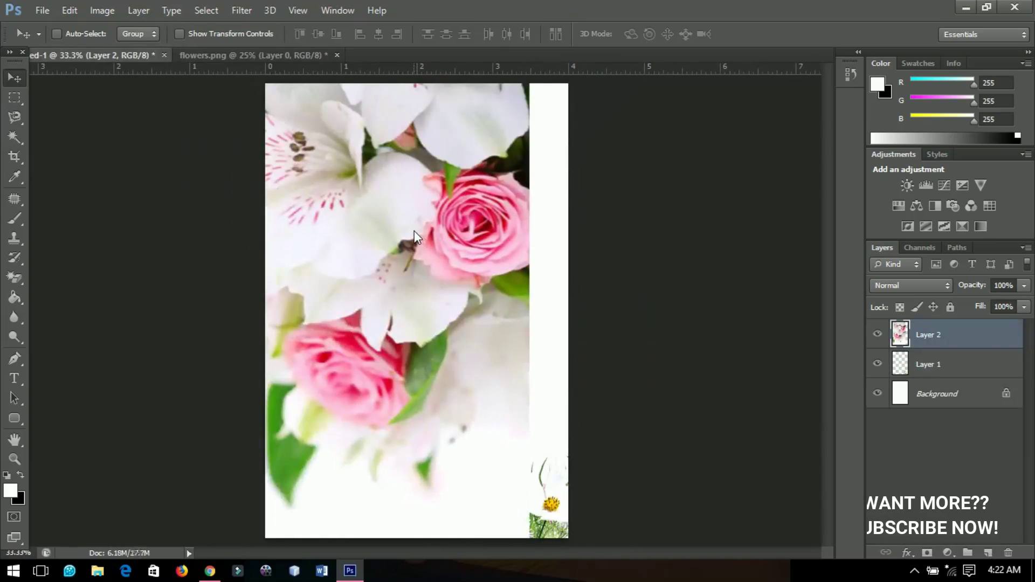
Scale the bouquet to about 58%, rotate it about -110°, and place it top-left.
{"action": "key", "text": "ctrl+t"}
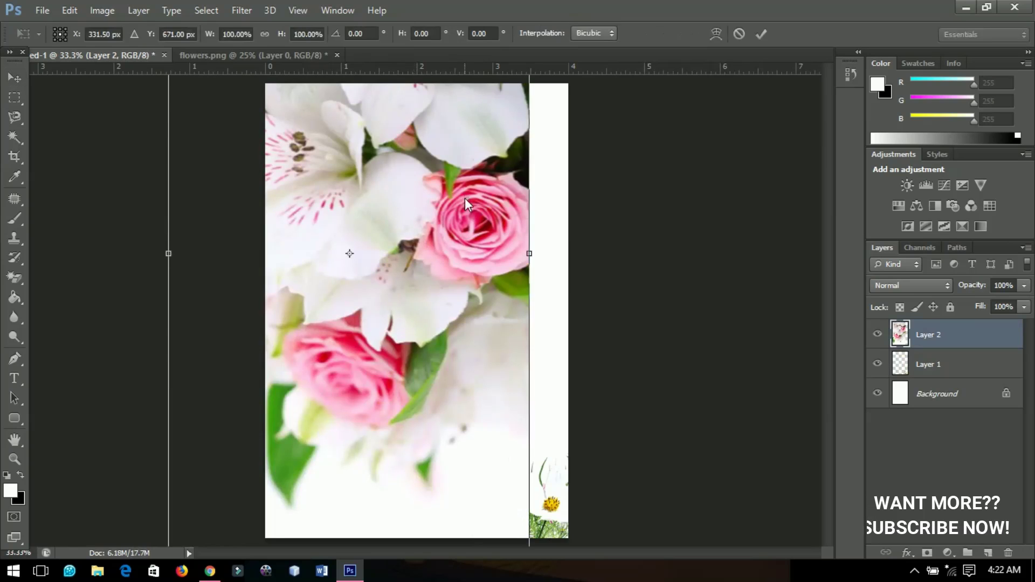
{"action": "key", "text": "ctrl+minus"}
{"action": "key", "text": "ctrl+minus"}
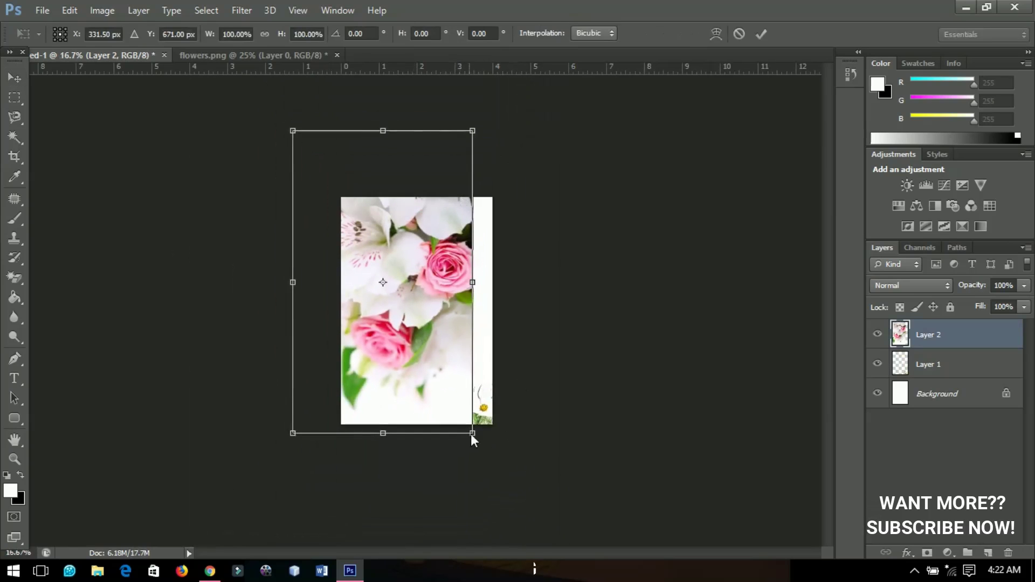
{"action": "left_click_drag", "start_coordinate": [471, 432], "coordinate": [434, 369]}
{"action": "left_click_drag", "start_coordinate": [519, 366], "coordinate": [407, 133]}
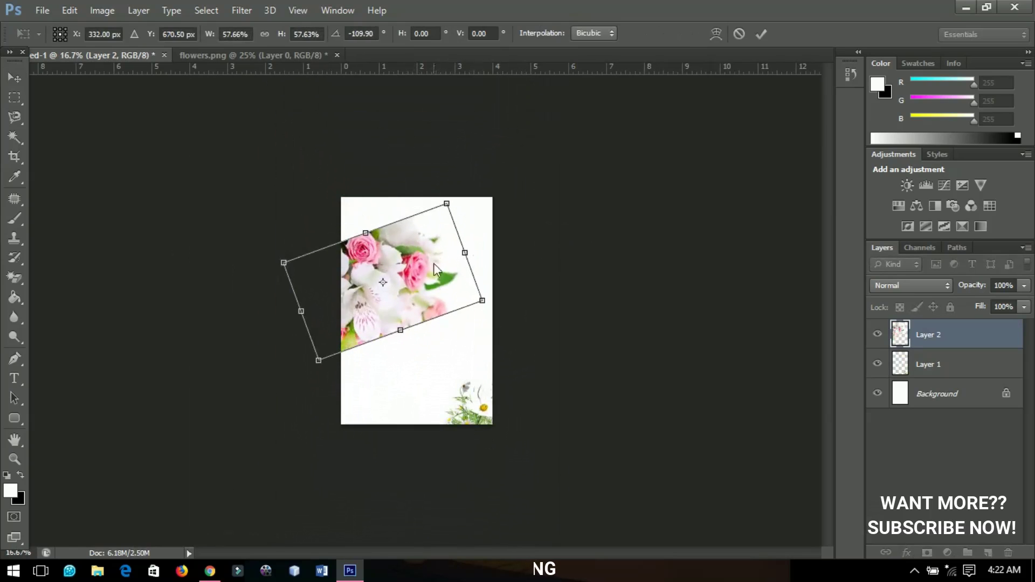
{"action": "key", "text": "Return"}
{"action": "left_click_drag", "start_coordinate": [449, 351], "coordinate": [430, 286]}
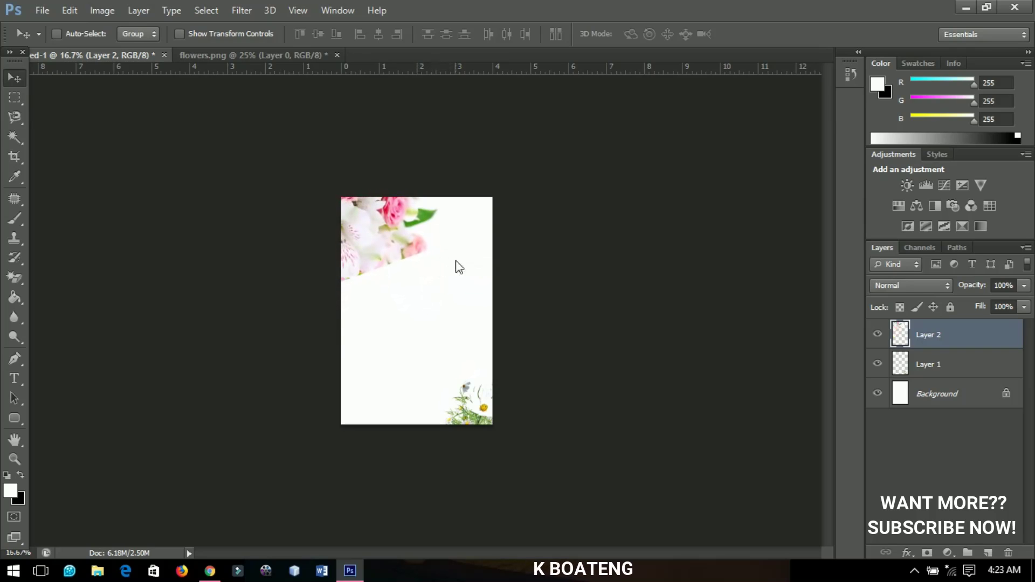
{"action": "key", "text": "ctrl+plus"}
{"action": "key", "text": "ctrl+plus"}
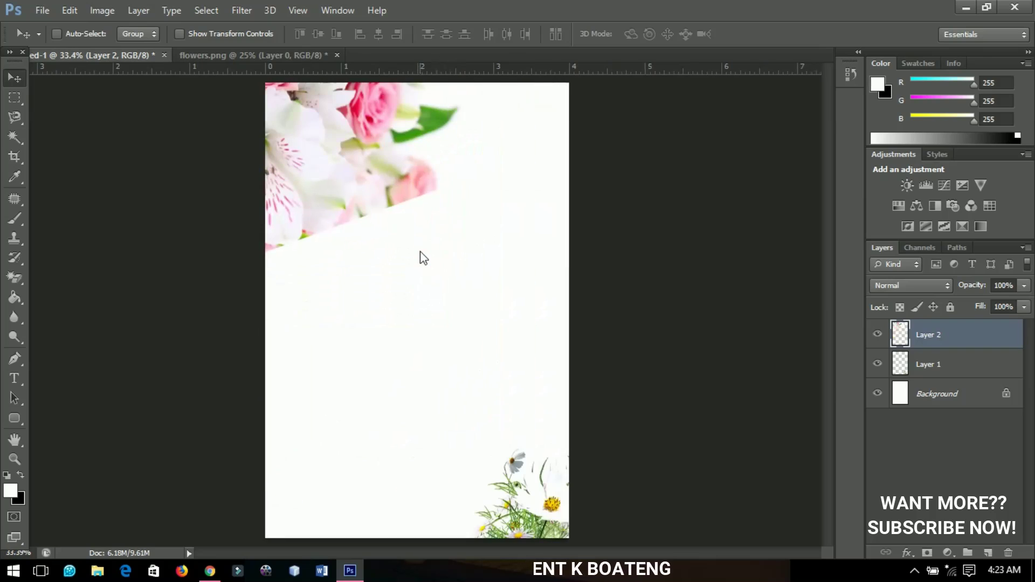
Mask the bouquet layer, paint out its diagonal edge with a soft 400 px black brush, and nudge it left.
{"action": "left_click", "coordinate": [926, 554]}
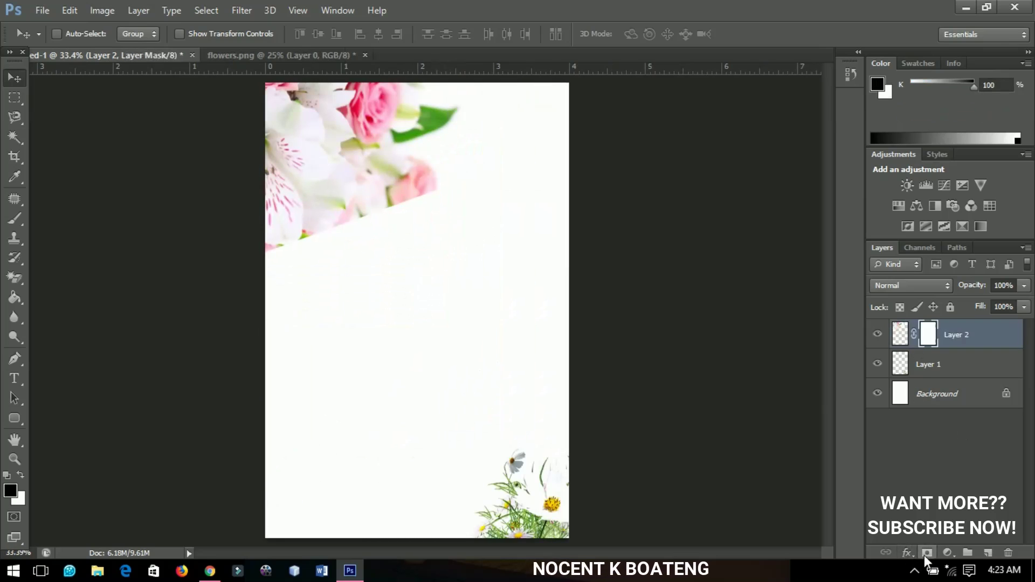
{"action": "key", "text": "b"}
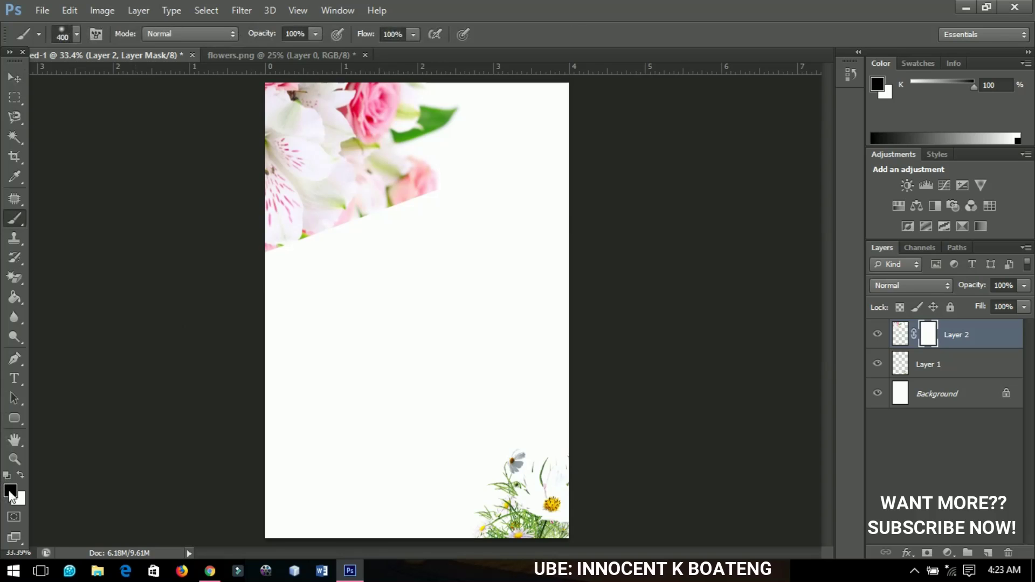
{"action": "right_click", "coordinate": [407, 231]}
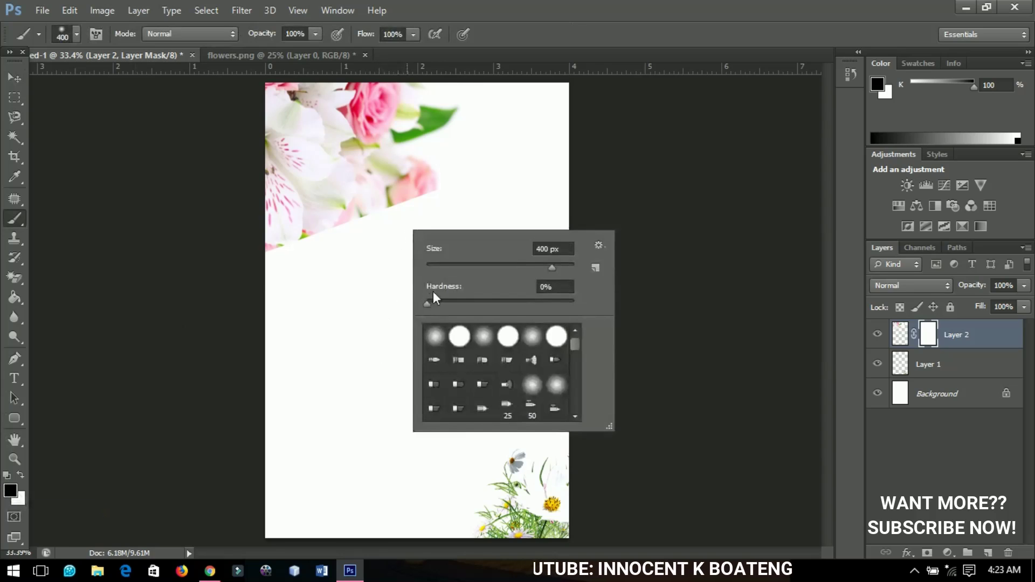
{"action": "key", "text": "Return"}
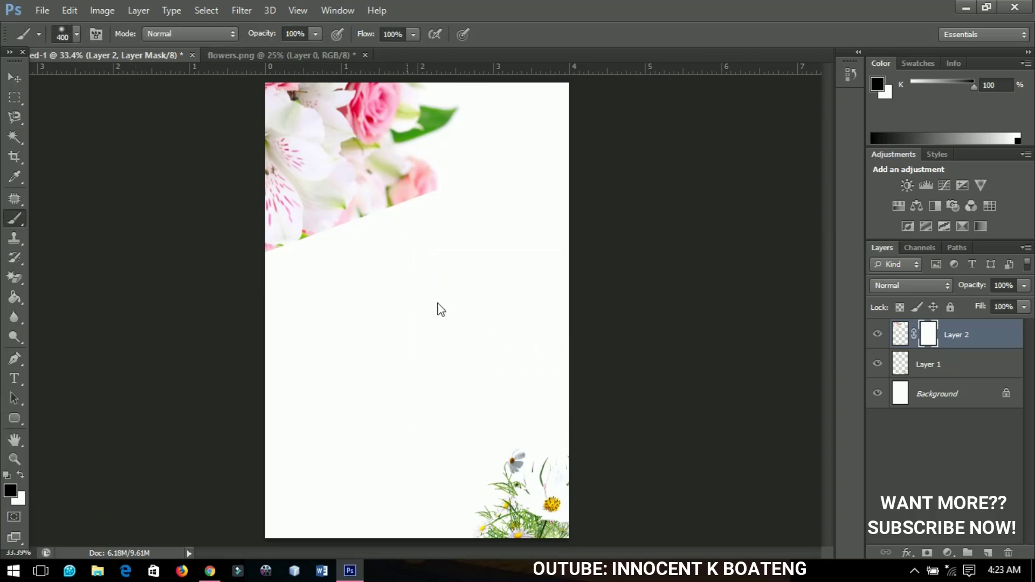
{"action": "mouse_move", "coordinate": [322, 311]}
{"action": "left_mouse_down"}
{"action": "mouse_move", "coordinate": [321, 251]}
{"action": "mouse_move", "coordinate": [451, 214]}
{"action": "mouse_move", "coordinate": [460, 193]}
{"action": "mouse_move", "coordinate": [436, 211]}
{"action": "mouse_move", "coordinate": [480, 101]}
{"action": "mouse_move", "coordinate": [444, 199]}
{"action": "mouse_move", "coordinate": [447, 228]}
{"action": "mouse_move", "coordinate": [440, 219]}
{"action": "mouse_move", "coordinate": [419, 232]}
{"action": "mouse_move", "coordinate": [411, 222]}
{"action": "mouse_move", "coordinate": [426, 216]}
{"action": "mouse_move", "coordinate": [359, 239]}
{"action": "mouse_move", "coordinate": [331, 283]}
{"action": "left_mouse_up"}
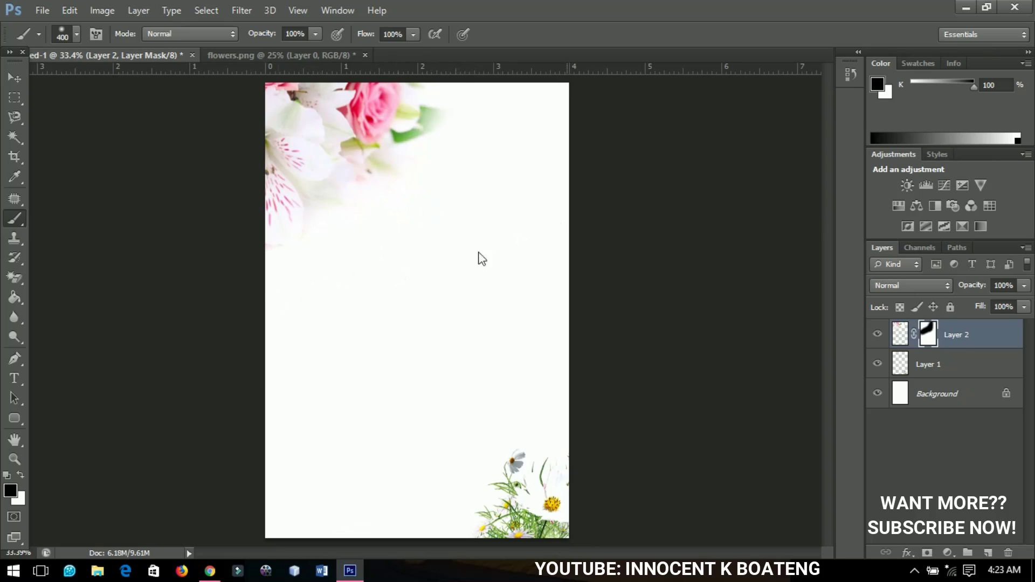
{"action": "left_click", "coordinate": [14, 78]}
{"action": "left_click_drag", "start_coordinate": [279, 144], "coordinate": [264, 142]}
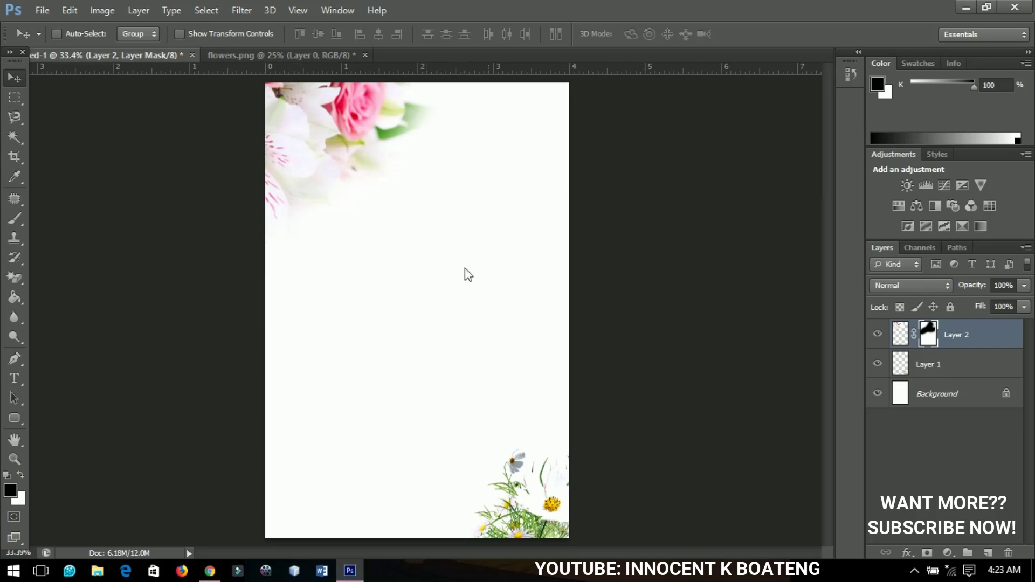
Type the title 'IN LOVING MEMORY OF' near the top of the card.
{"action": "key", "text": "t"}
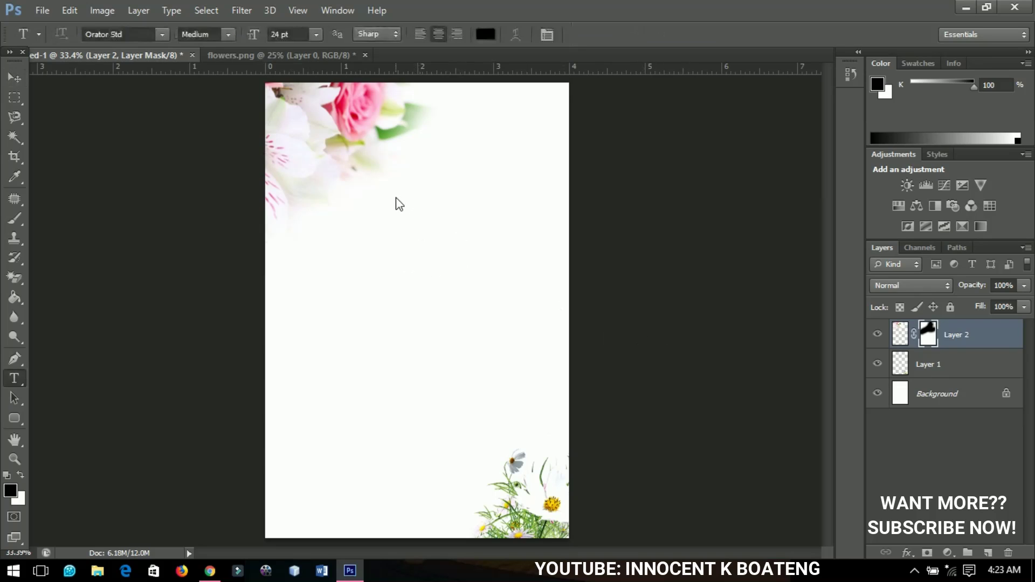
{"action": "left_click", "coordinate": [395, 197]}
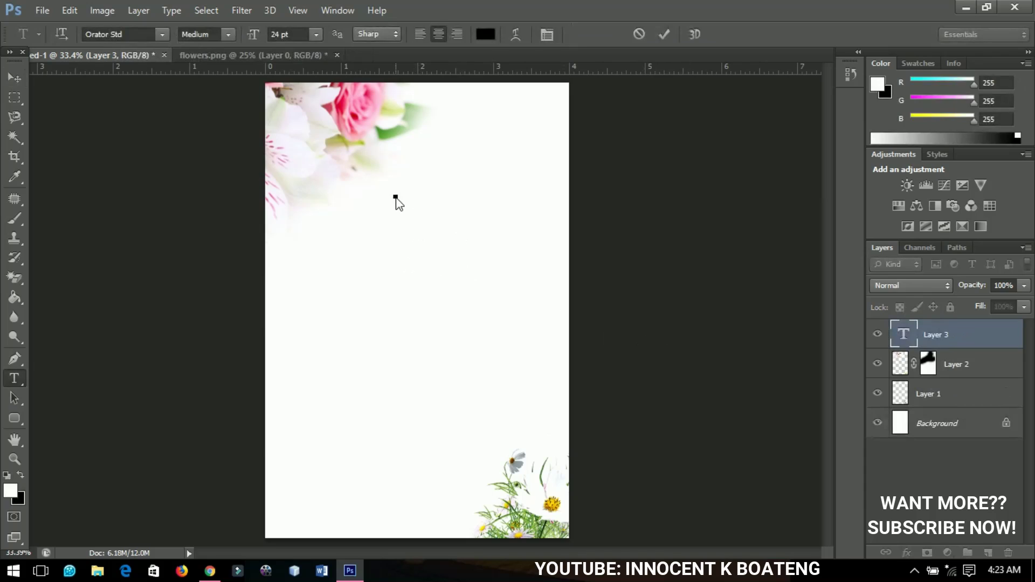
{"action": "type", "text": "IN LOVING M"}
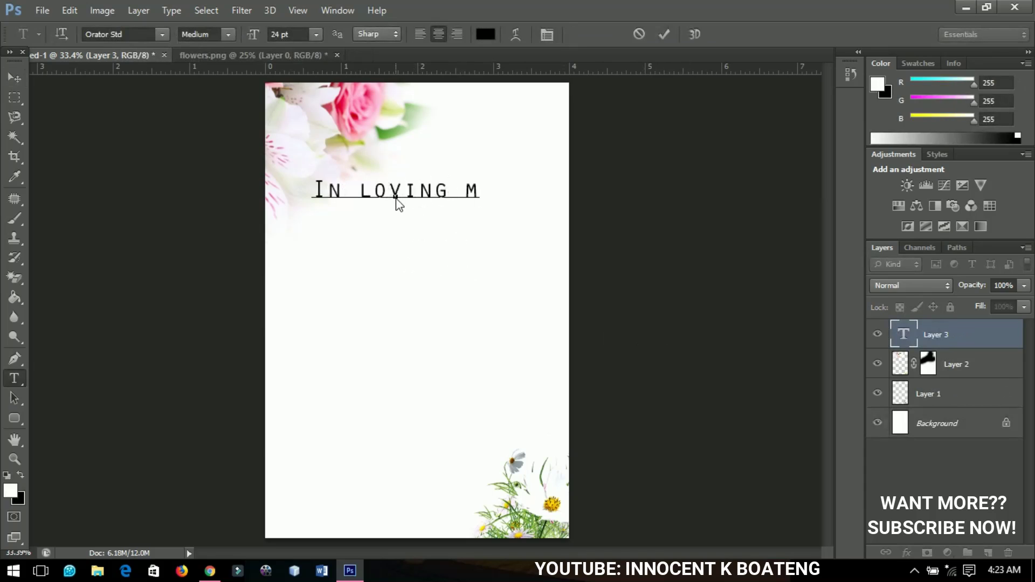
{"action": "key", "text": "BackSpace"}
{"action": "type", "text": "MEMORY OF"}
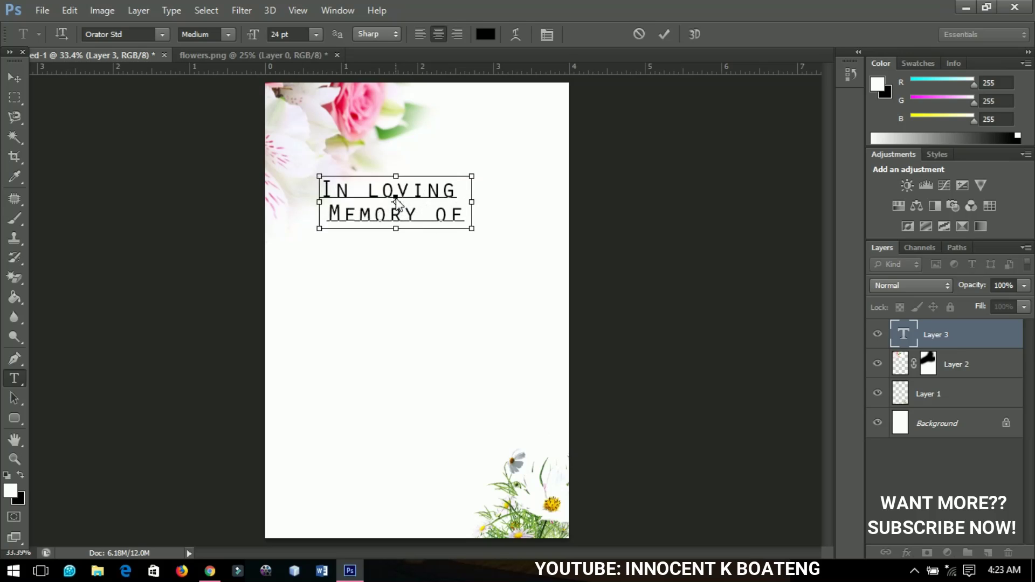
Set the title font to Tiranti Solid LET and centre it horizontally on the card.
{"action": "key", "text": "ctrl+a"}
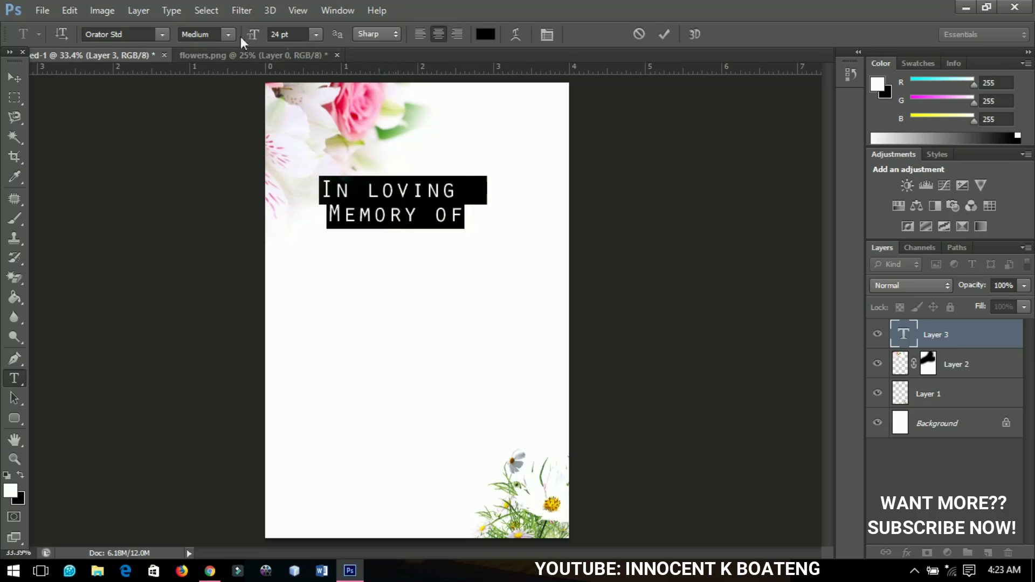
{"action": "left_click", "coordinate": [143, 37]}
{"action": "type", "text": "Tiranti"}
{"action": "key", "text": "Return"}
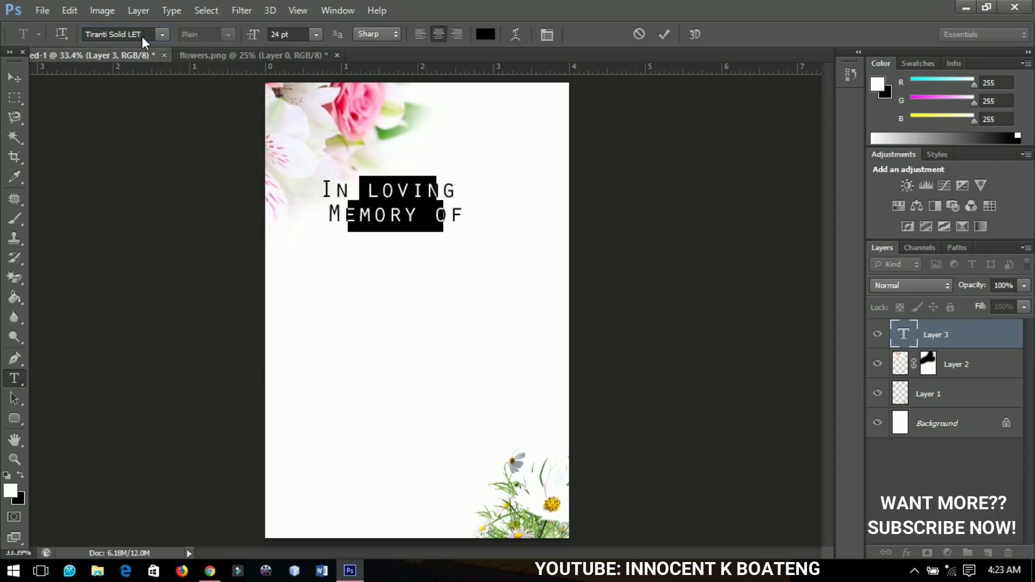
{"action": "left_click", "coordinate": [14, 80]}
{"action": "key", "text": "ctrl+a"}
{"action": "left_click", "coordinate": [379, 33]}
{"action": "key", "text": "ctrl+d"}
Enlarge the title, move it higher, and re-centre it horizontally.
{"action": "key", "text": "ctrl+t"}
{"action": "left_click_drag", "start_coordinate": [465, 231], "coordinate": [474, 241]}
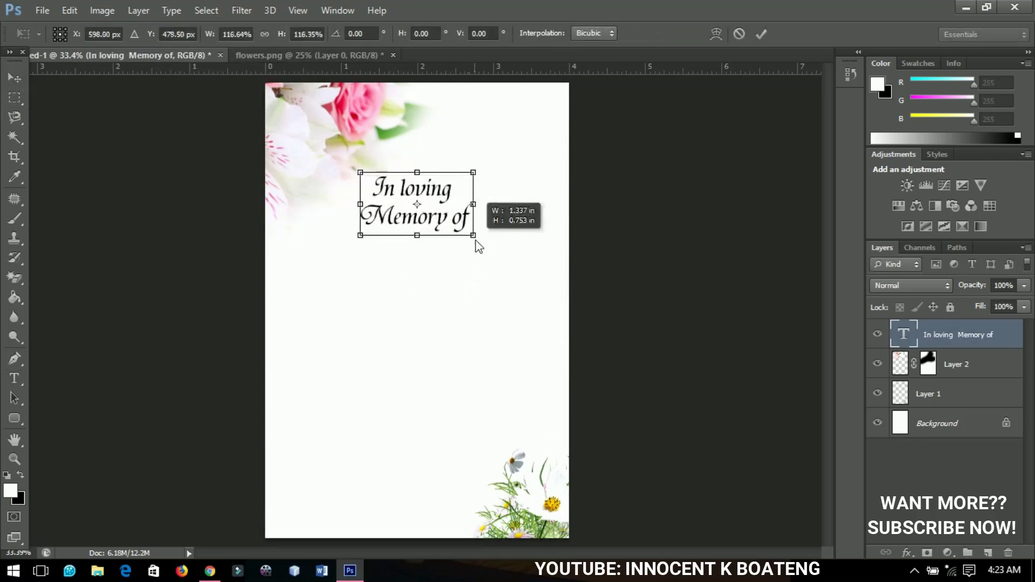
{"action": "key", "text": "Return"}
{"action": "left_click_drag", "start_coordinate": [425, 270], "coordinate": [423, 202]}
{"action": "key", "text": "ctrl+a"}
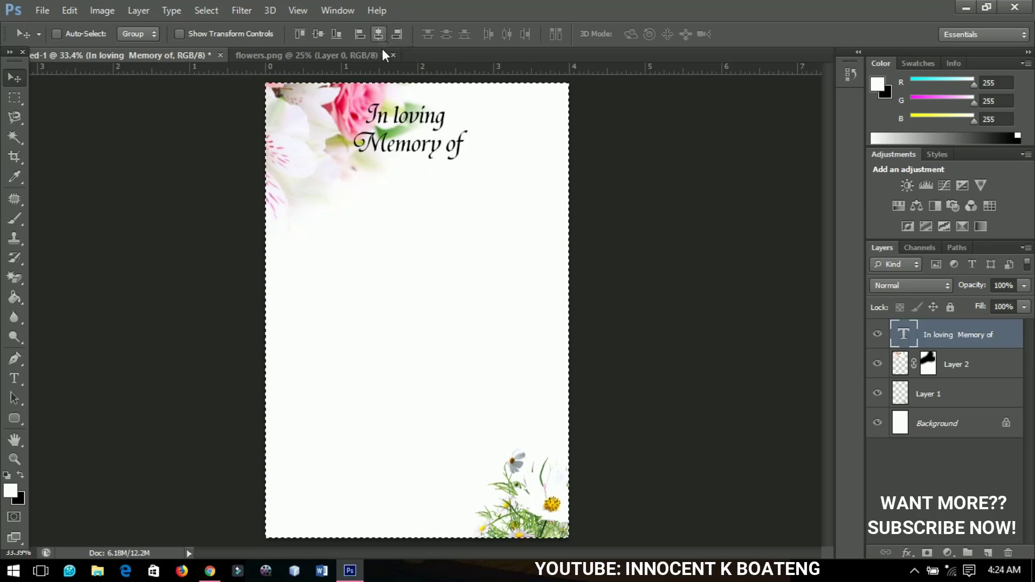
{"action": "left_click", "coordinate": [378, 33]}
{"action": "key", "text": "ctrl+d"}
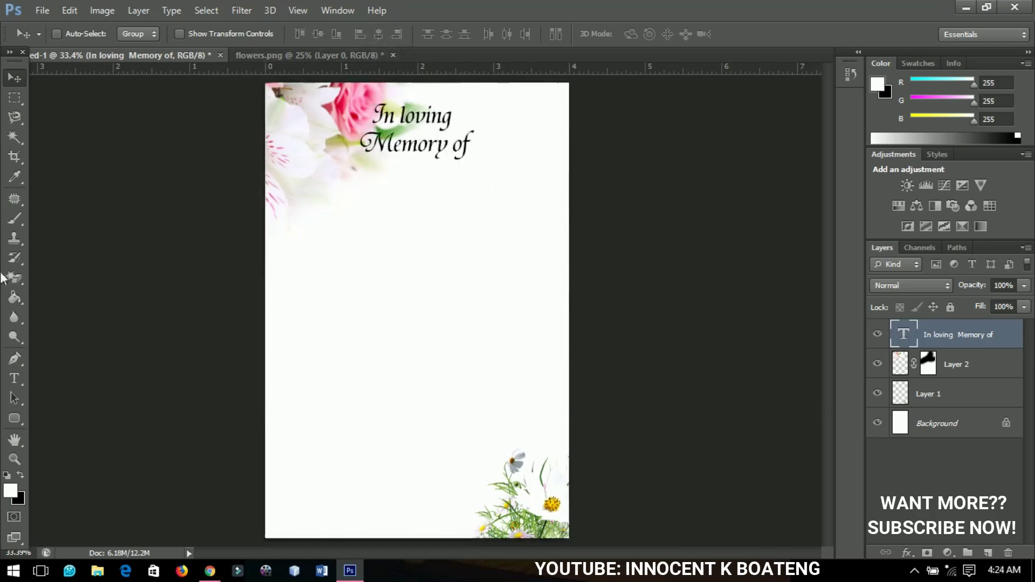
Draw a black 50 px-radius rounded rectangle below the title and centre it horizontally.
{"action": "left_click", "coordinate": [14, 418]}
{"action": "left_click", "coordinate": [76, 425]}
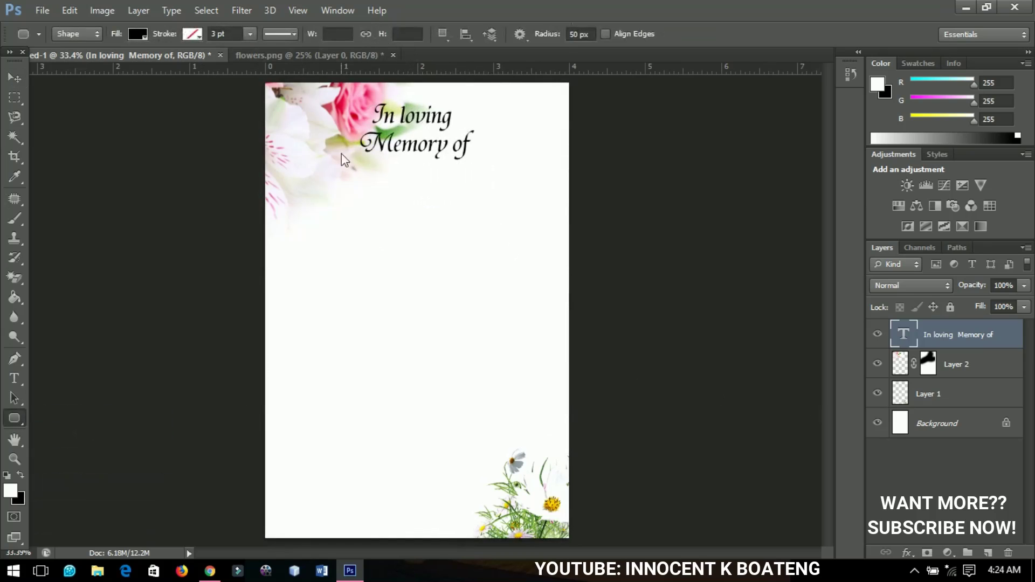
{"action": "left_click_drag", "start_coordinate": [367, 167], "coordinate": [487, 311]}
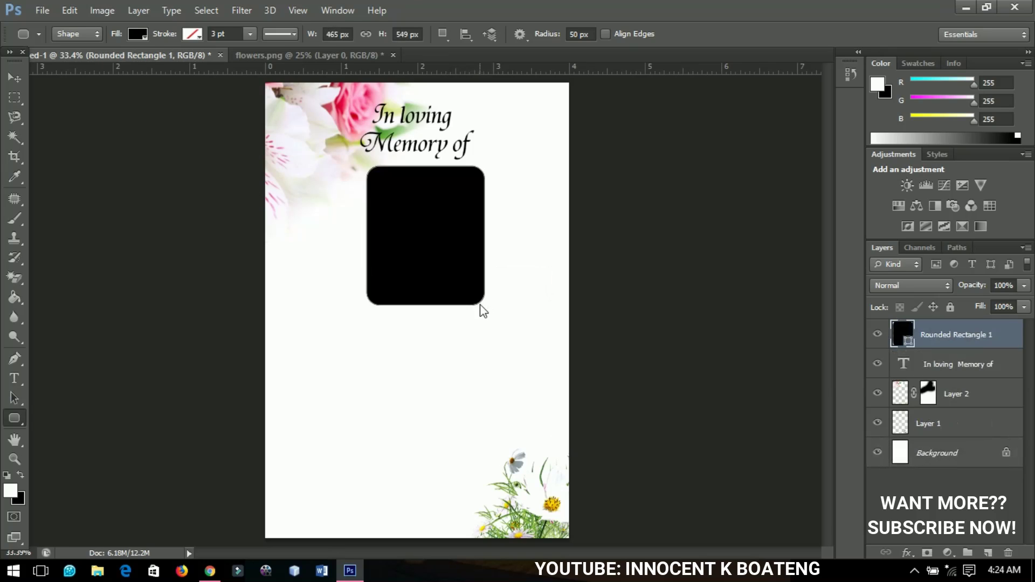
{"action": "left_click", "coordinate": [14, 79]}
{"action": "key", "text": "ctrl+a"}
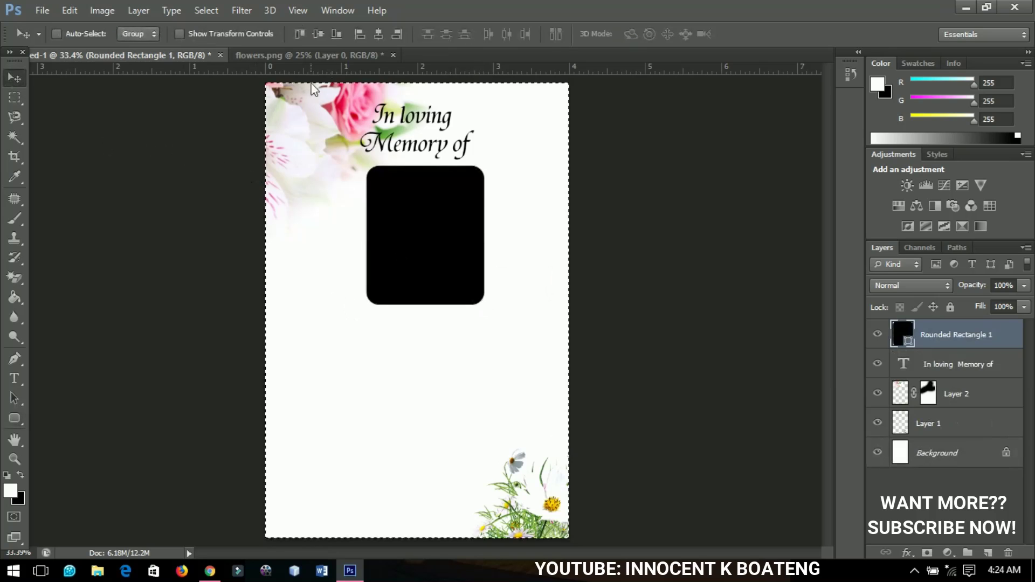
{"action": "left_click", "coordinate": [378, 34]}
{"action": "key", "text": "ctrl+d"}
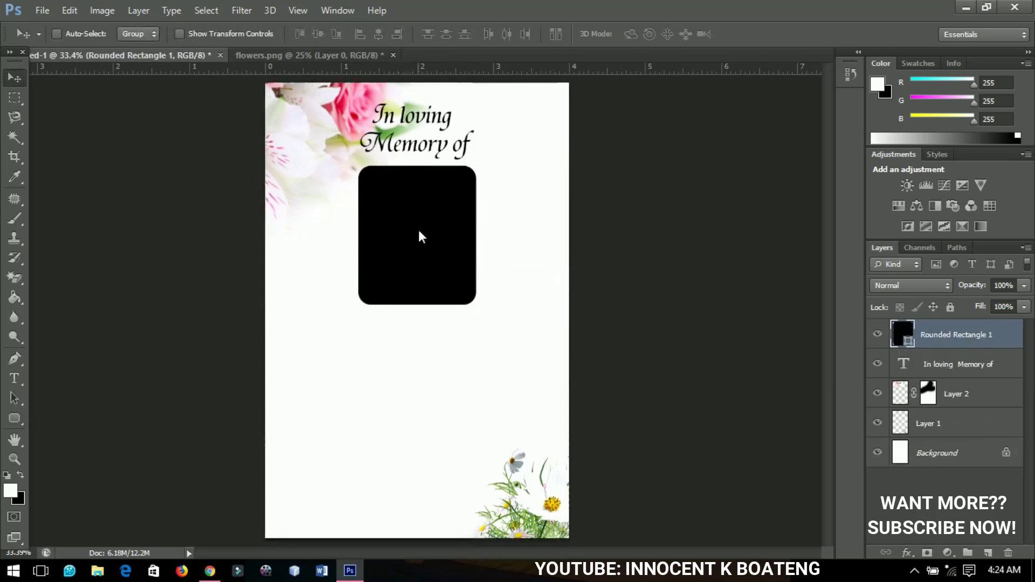
{"action": "left_click", "coordinate": [41, 10]}
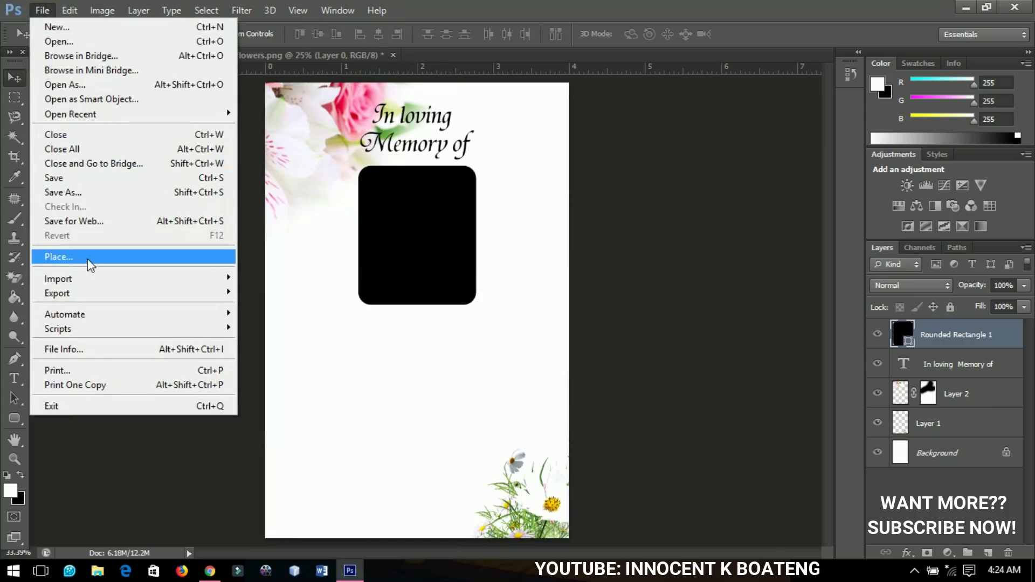
Place the portrait photo onto the card.
{"action": "left_click", "coordinate": [232, 255]}
{"action": "left_click", "coordinate": [509, 164]}
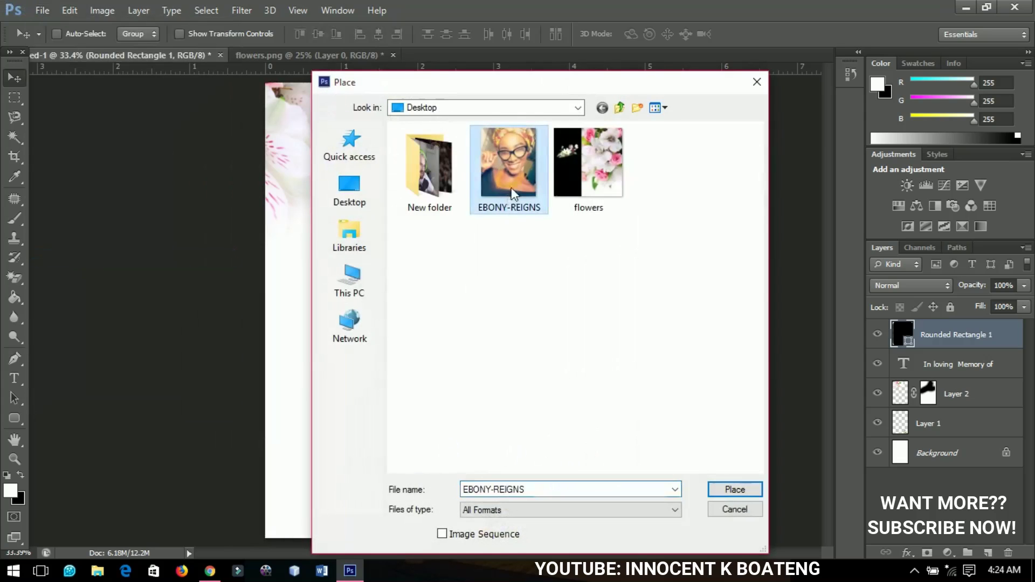
{"action": "left_click", "coordinate": [717, 488]}
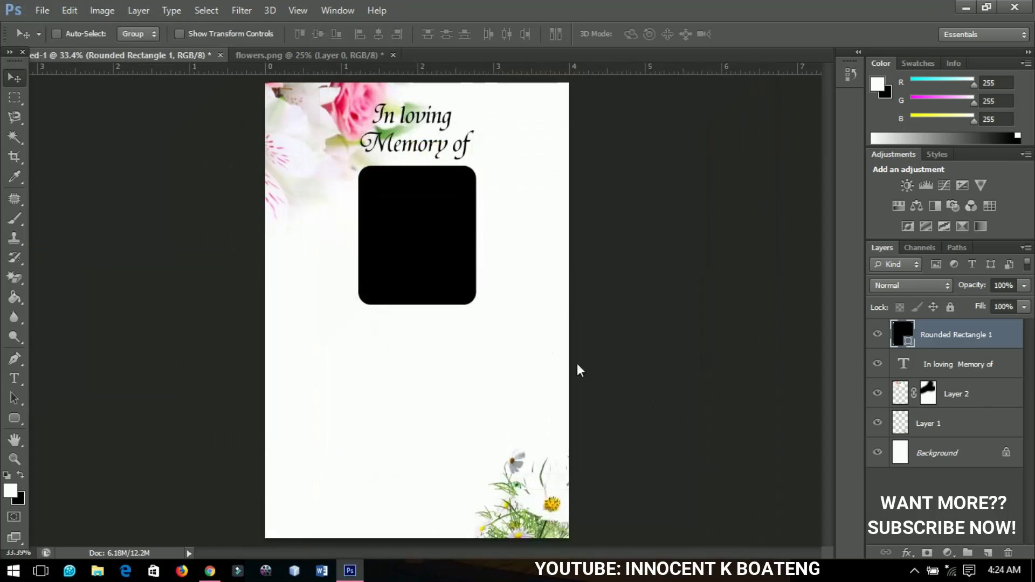
{"action": "key", "text": "Return"}
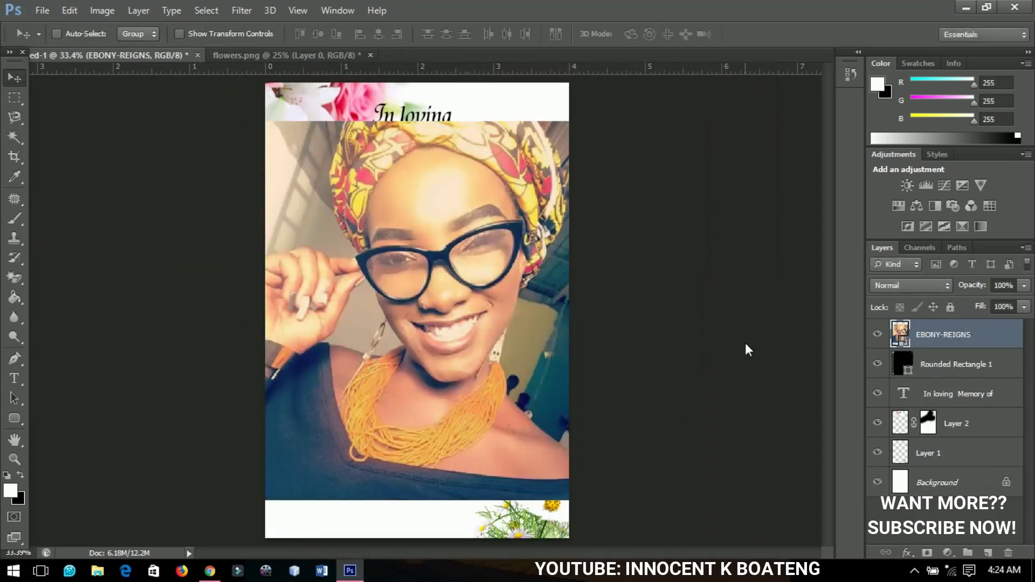
Rasterize the photo layer and clip it to the rounded rectangle.
{"action": "right_click", "coordinate": [936, 328]}
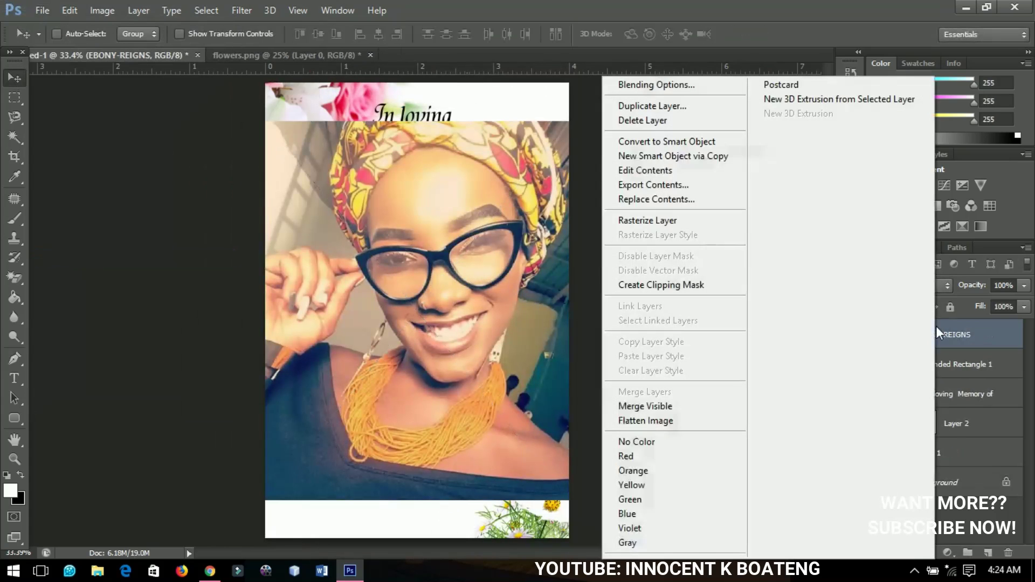
{"action": "left_click", "coordinate": [698, 228]}
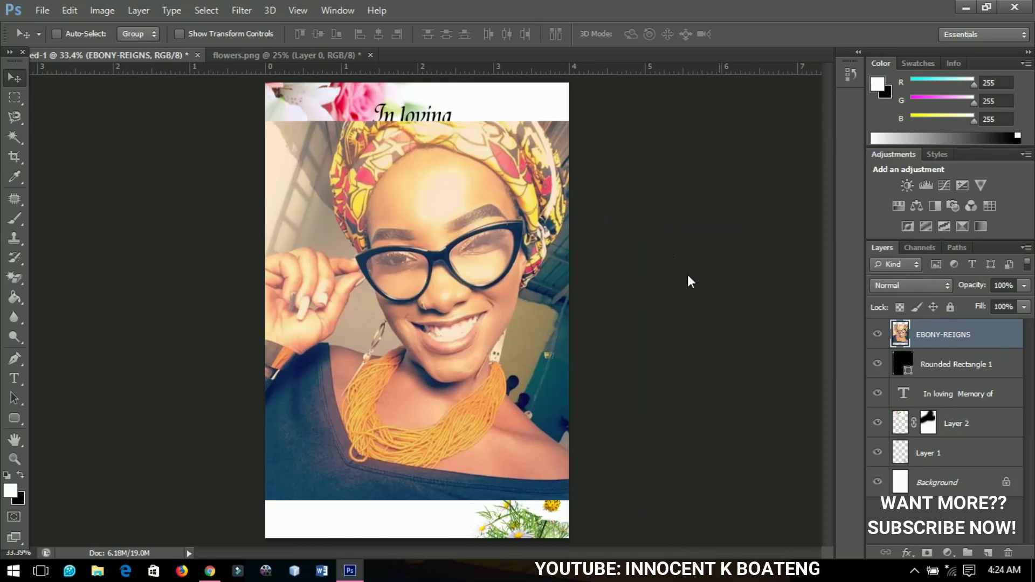
{"action": "right_click", "coordinate": [942, 343]}
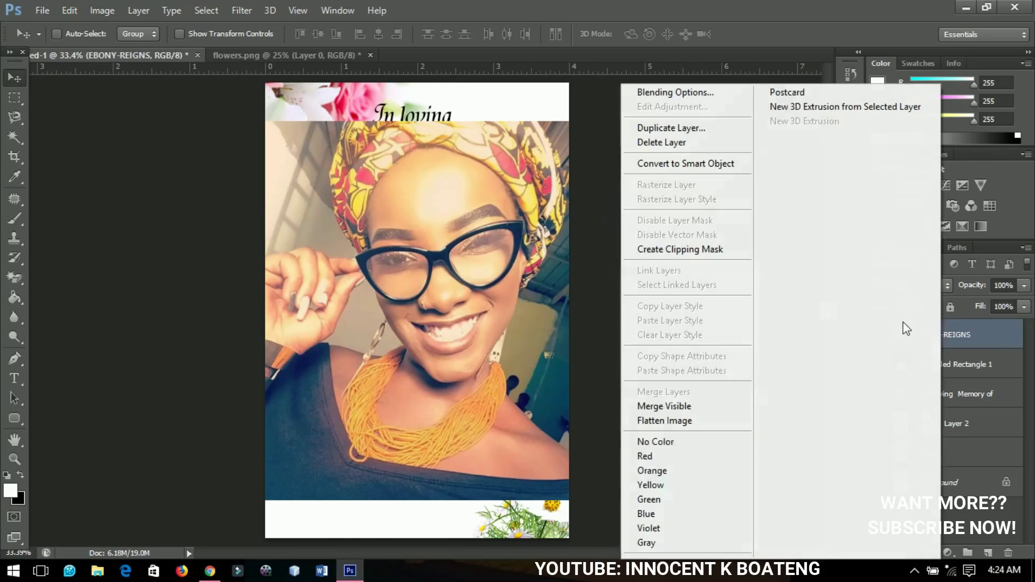
{"action": "left_click", "coordinate": [709, 251]}
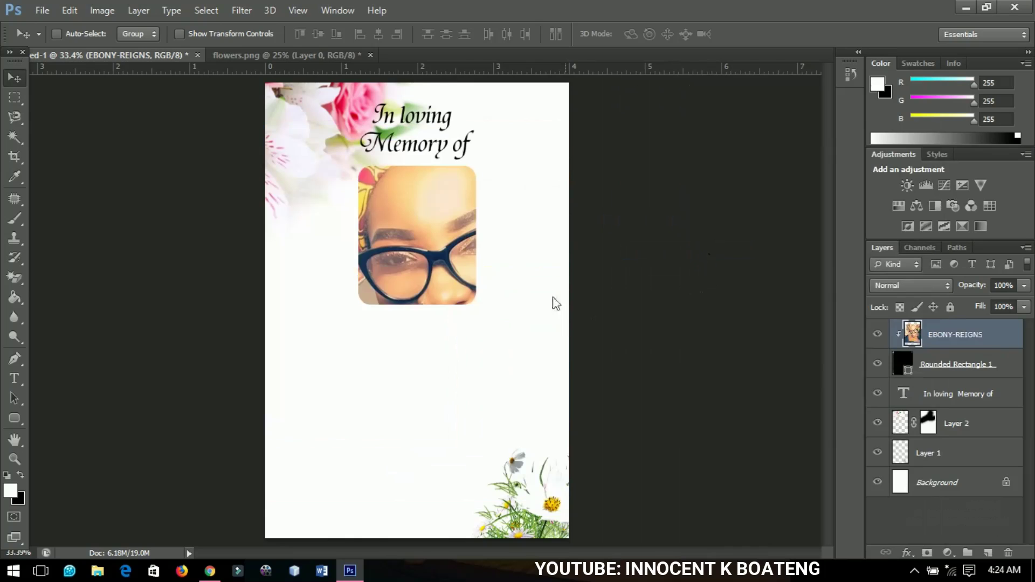
Shrink the photo to about 44% and move it up so the face fills the frame.
{"action": "key", "text": "ctrl+t"}
{"action": "left_click_drag", "start_coordinate": [568, 121], "coordinate": [514, 258]}
{"action": "key", "text": "Return"}
{"action": "left_click_drag", "start_coordinate": [465, 321], "coordinate": [452, 256]}
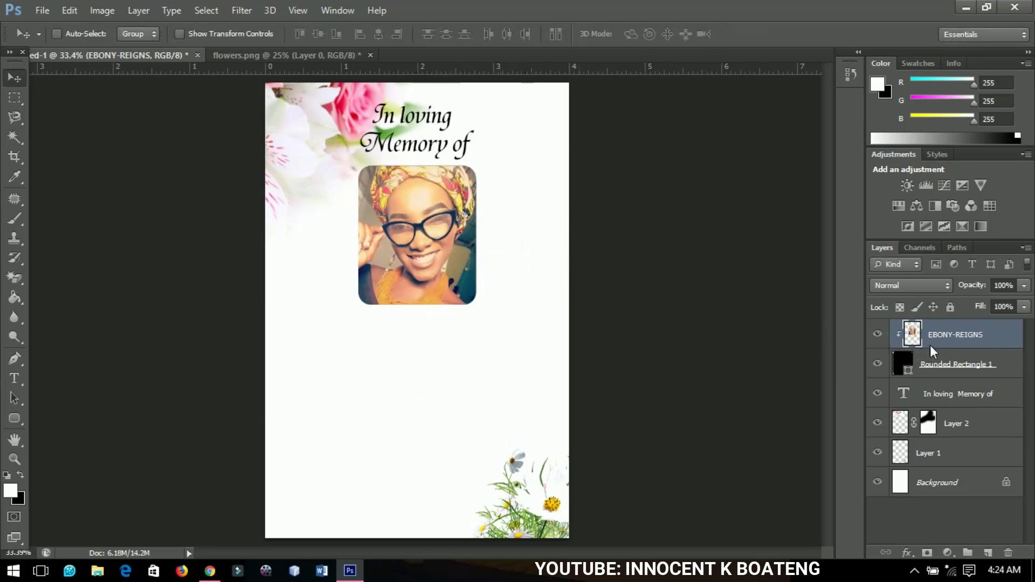
{"action": "key", "text": "ctrl+l"}
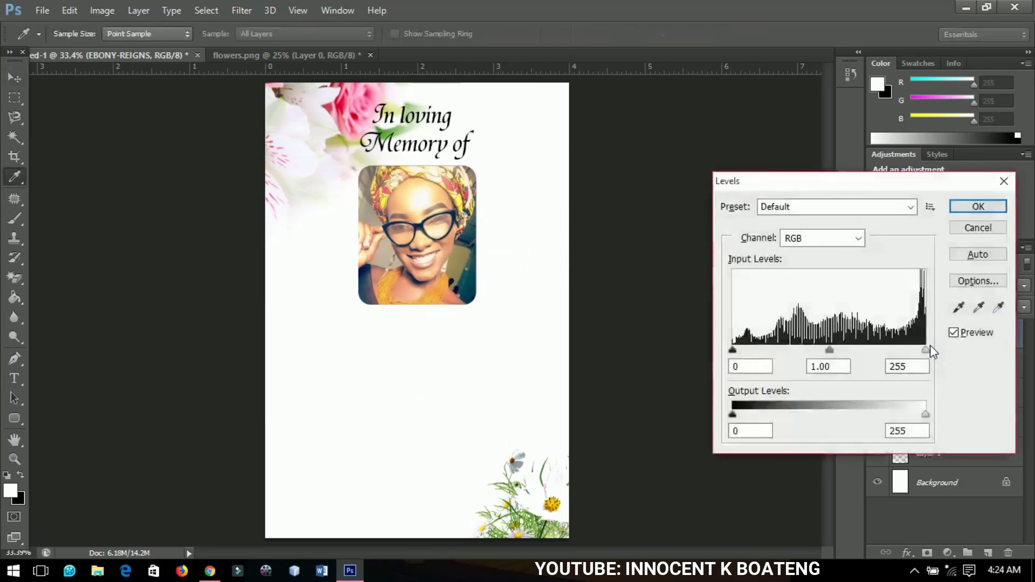
Raise the portrait's Levels black input to 14 and apply it.
{"action": "left_click_drag", "start_coordinate": [732, 350], "coordinate": [745, 358]}
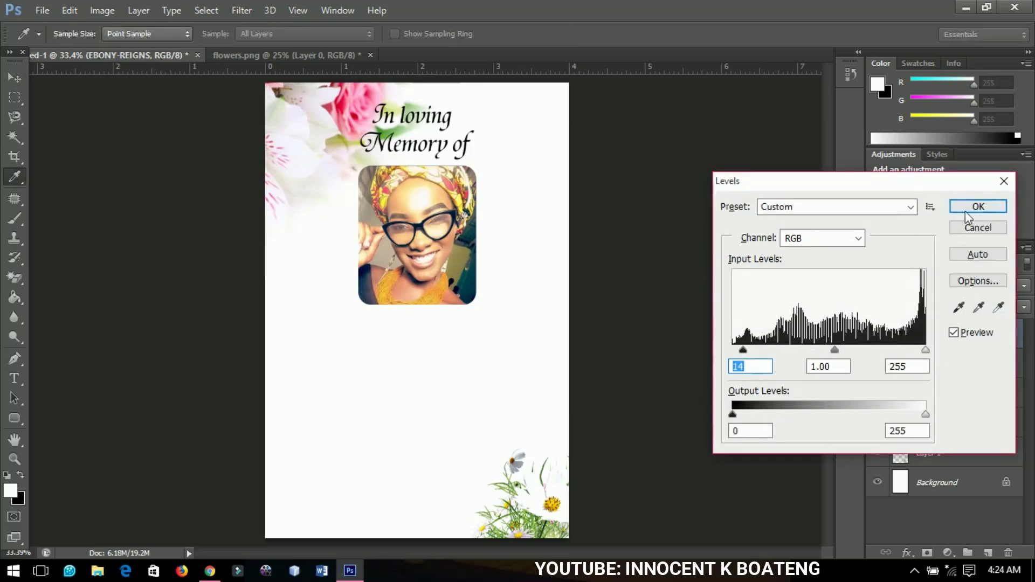
{"action": "left_click_drag", "start_coordinate": [962, 188], "coordinate": [872, 198]}
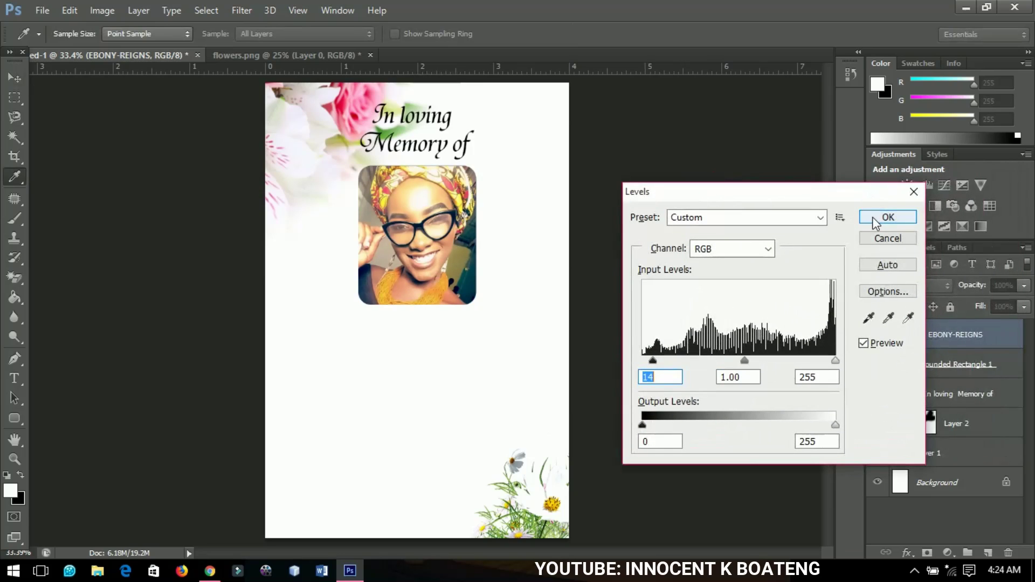
{"action": "left_click", "coordinate": [874, 220]}
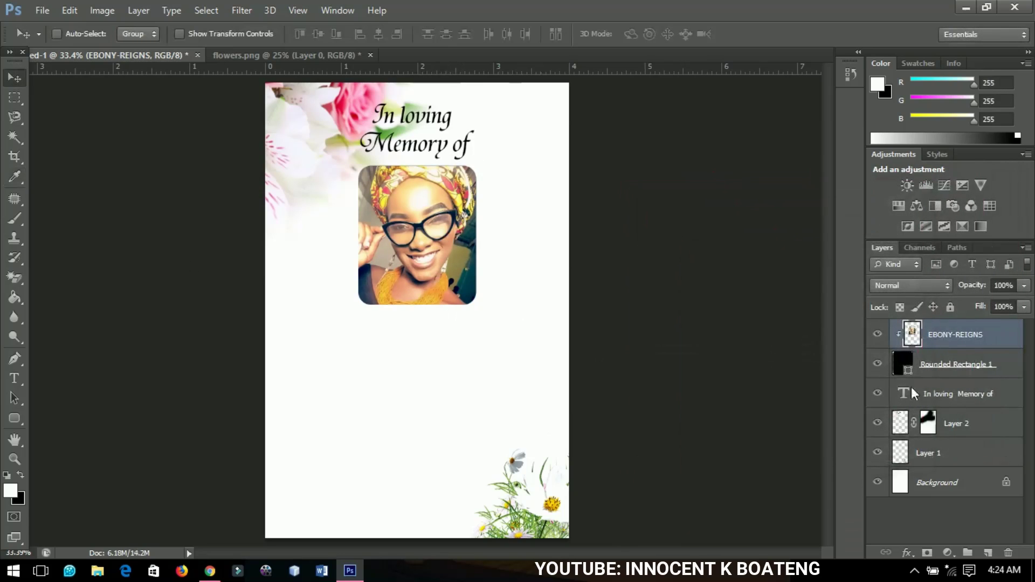
Type the deceased's first name below the photo in Helvetica Inserat.
{"action": "left_click", "coordinate": [14, 378]}
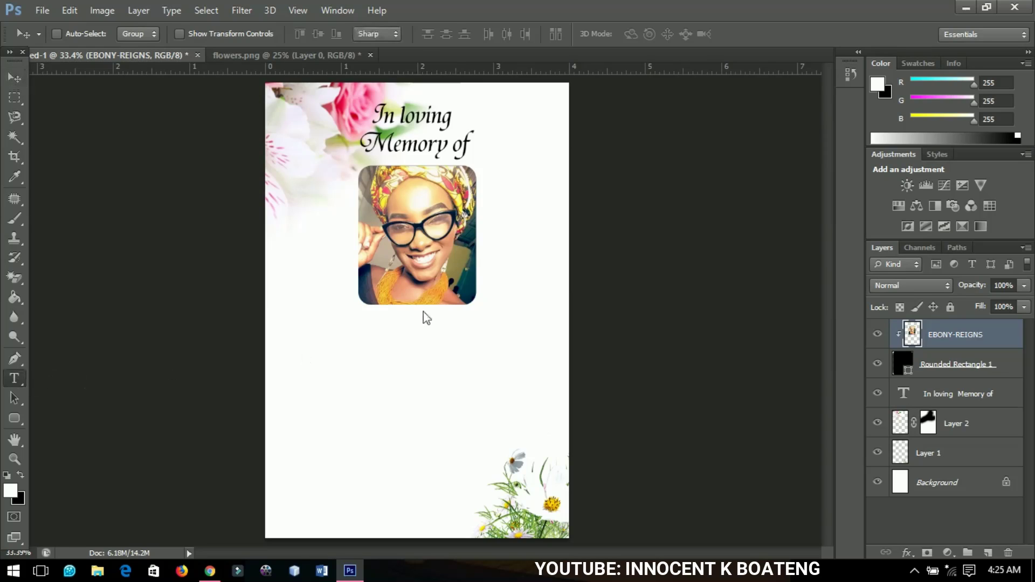
{"action": "left_click", "coordinate": [409, 330]}
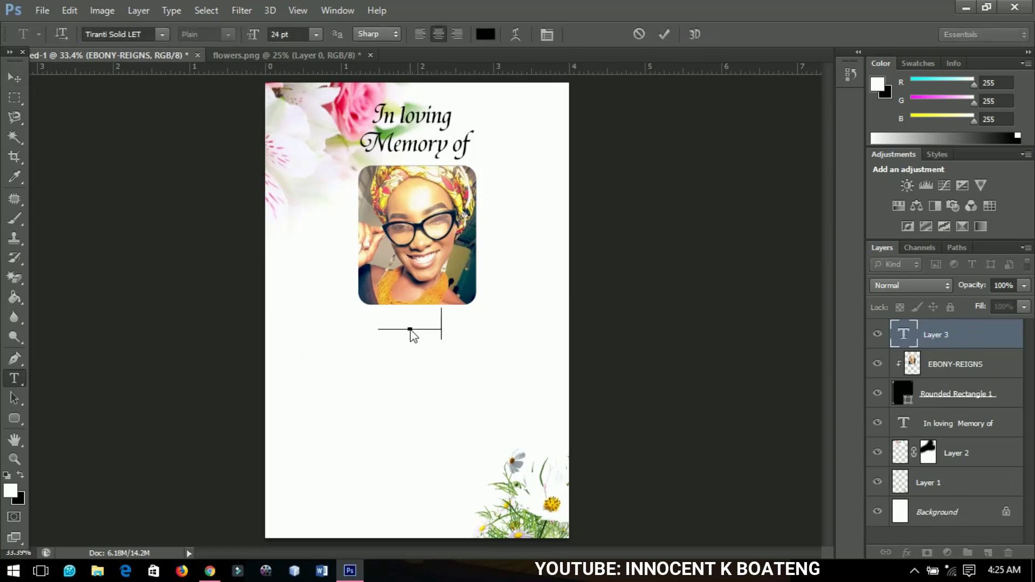
{"action": "type", "text": "ISCI"}
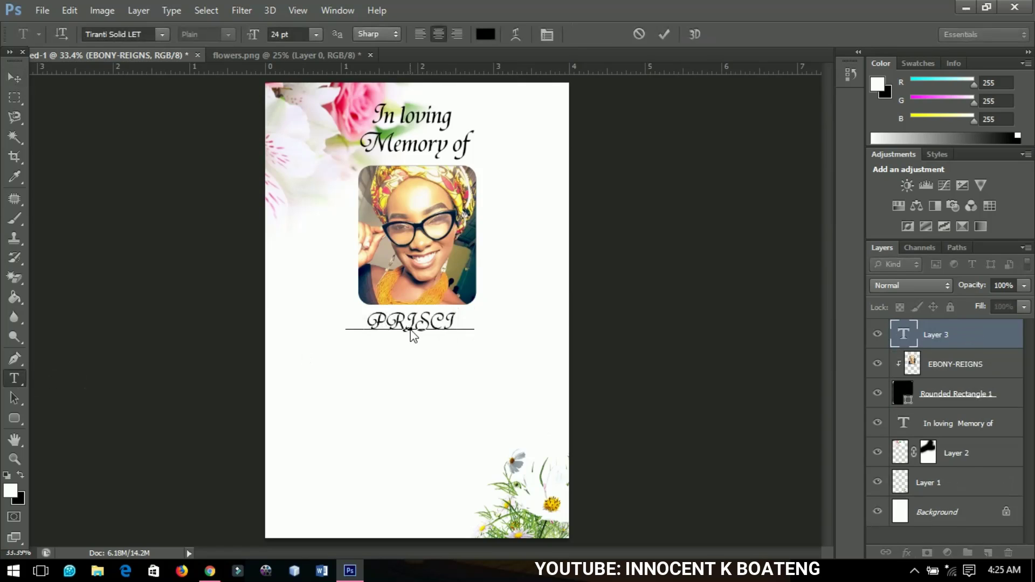
{"action": "type", "text": "LLA"}
{"action": "key", "text": "ctrl+a"}
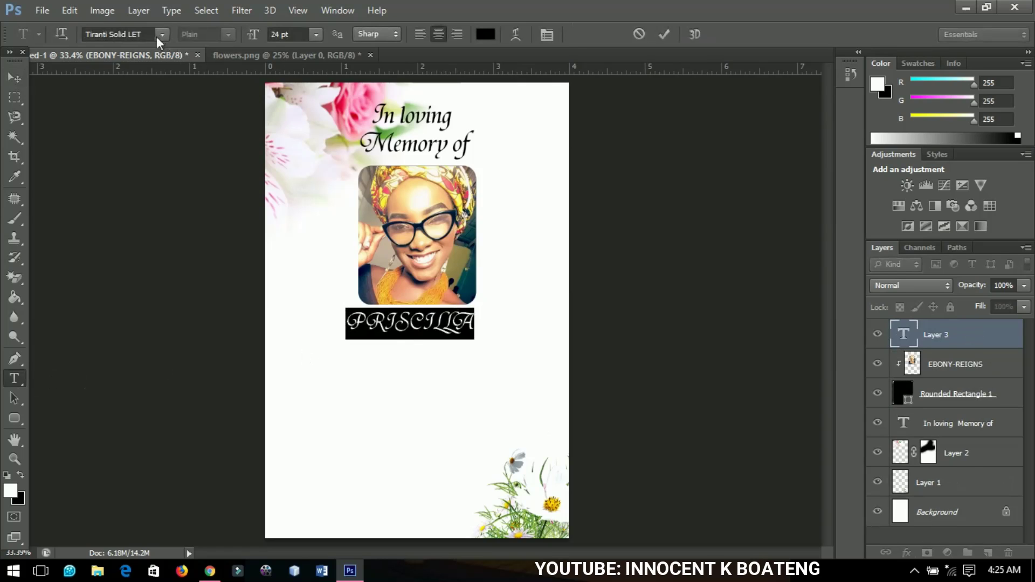
{"action": "left_click", "coordinate": [150, 35]}
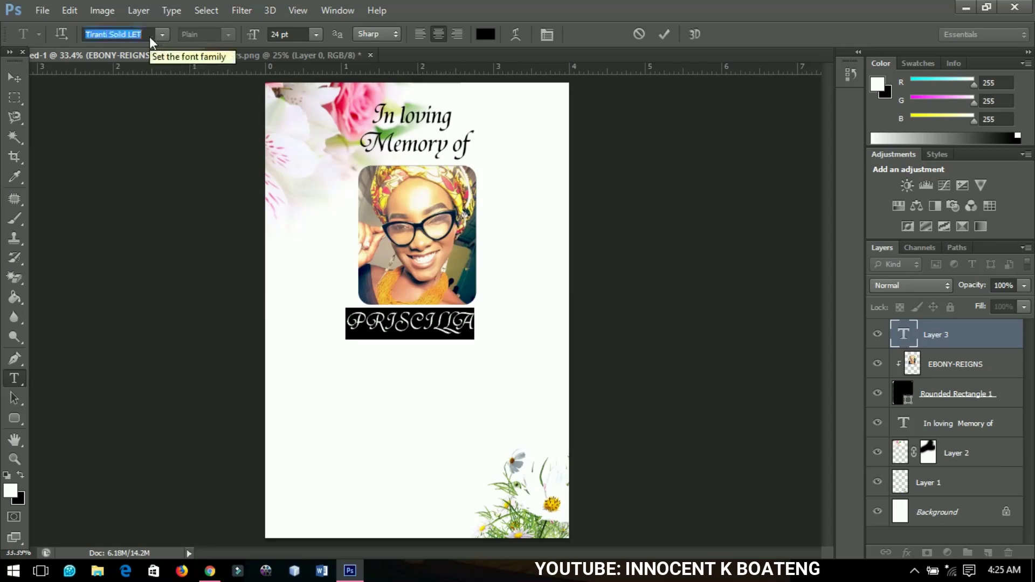
{"action": "type", "text": "HelveticaInserat..."}
{"action": "key", "text": "Return"}
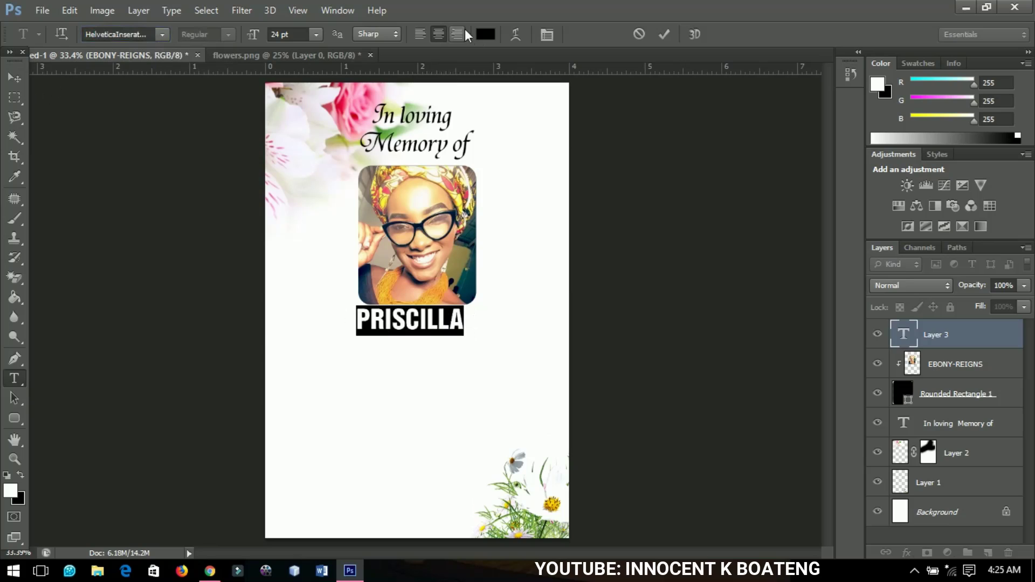
Colour the first name crimson #ed0038.
{"action": "left_click", "coordinate": [485, 34]}
{"action": "left_click_drag", "start_coordinate": [794, 328], "coordinate": [797, 300]}
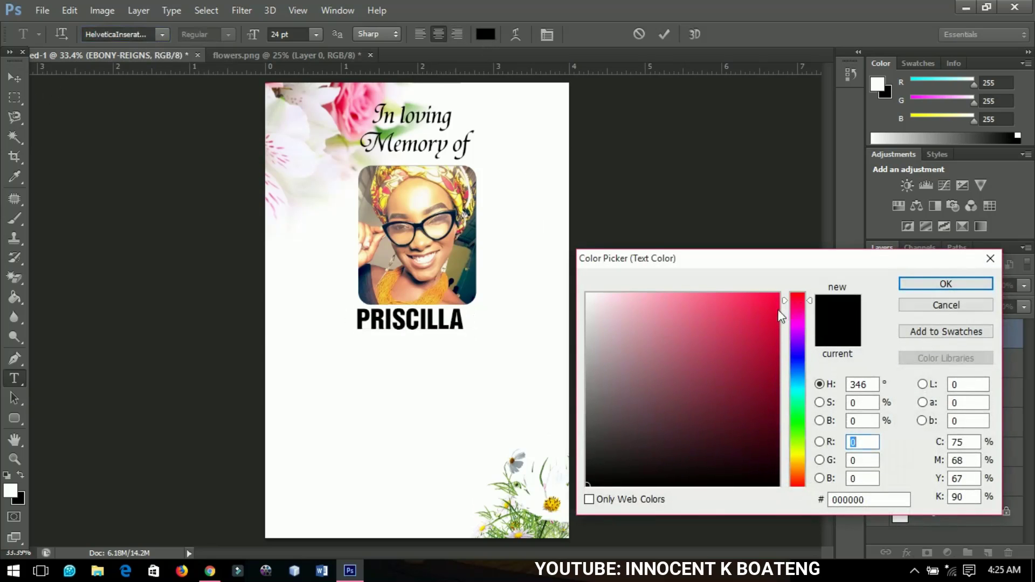
{"action": "left_click", "coordinate": [778, 305]}
{"action": "left_click_drag", "start_coordinate": [778, 315], "coordinate": [780, 307]}
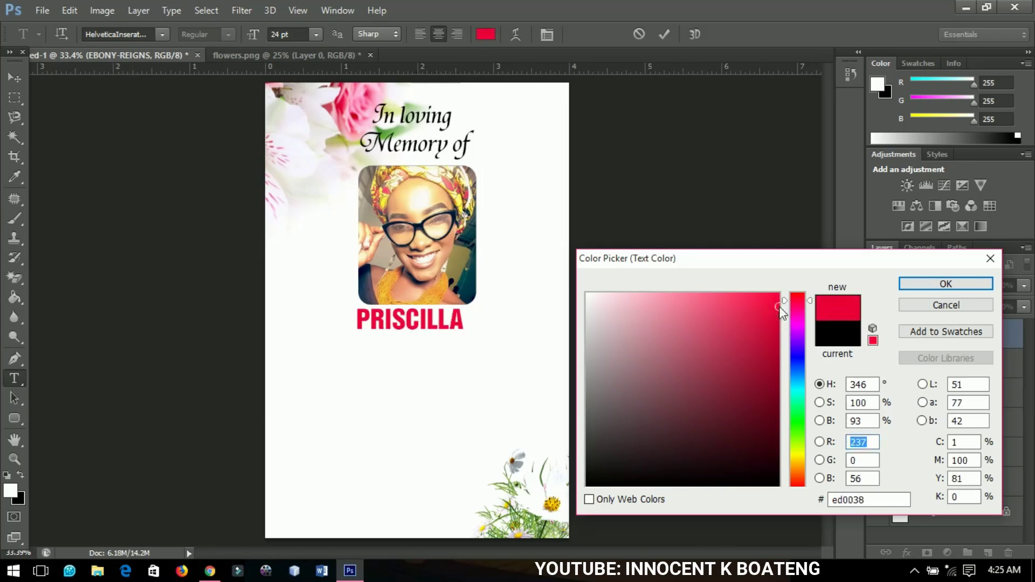
{"action": "left_click", "coordinate": [911, 282]}
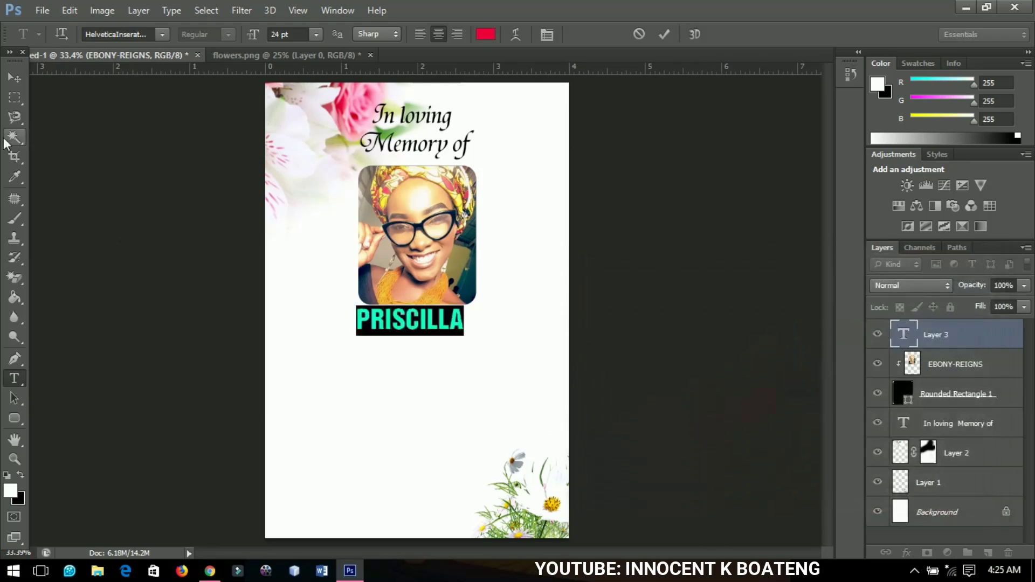
Centre the first name horizontally on the card and nudge it down slightly.
{"action": "left_click", "coordinate": [14, 78]}
{"action": "key", "text": "ctrl+a"}
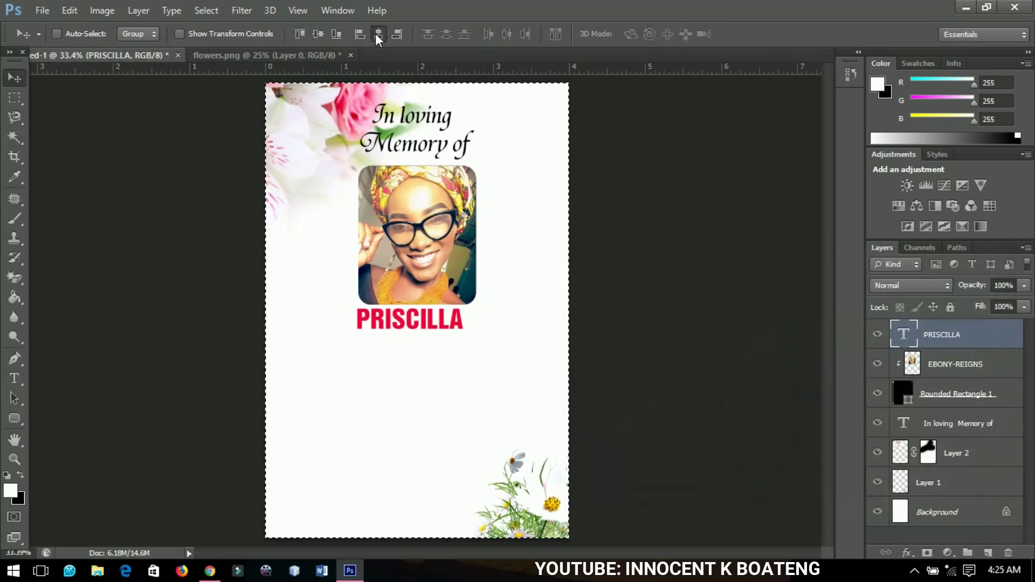
{"action": "left_click", "coordinate": [378, 34]}
{"action": "key", "text": "ctrl+d"}
{"action": "key", "text": "Down"}
{"action": "key", "text": "Down"}
{"action": "key", "text": "Down"}
{"action": "key", "text": "Down"}
{"action": "key", "text": "Down"}
{"action": "key", "text": "Down"}
{"action": "key", "text": "Down"}
{"action": "key", "text": "Down"}
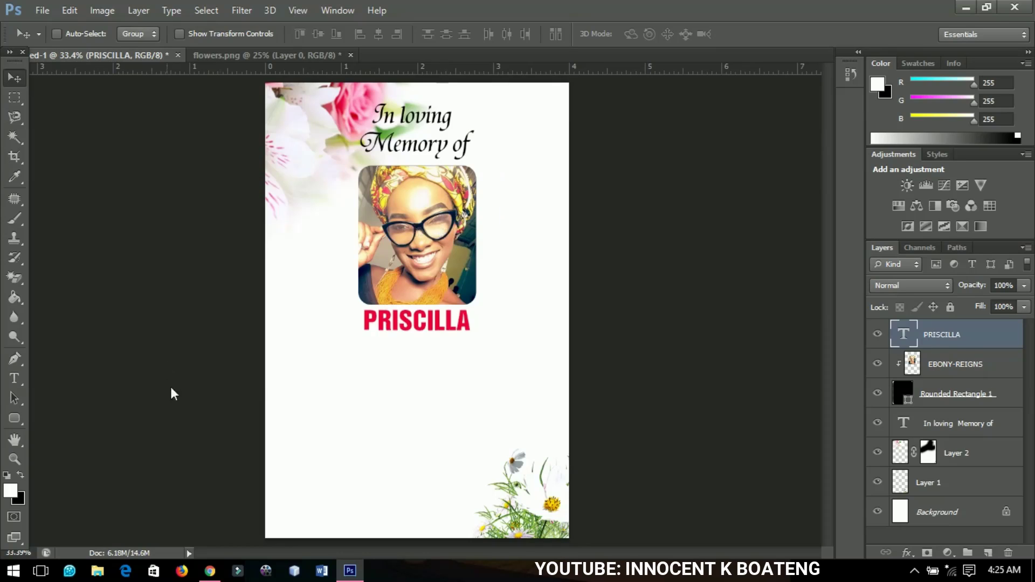
Duplicate the first-name layer below the original and retype it as the deceased's surname.
{"action": "key", "text": "ctrl+j"}
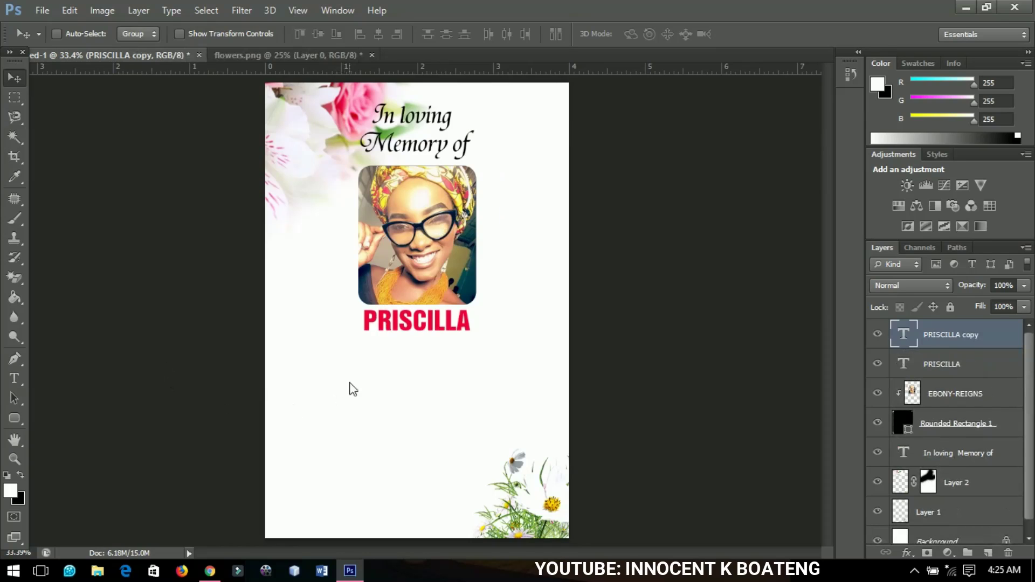
{"action": "left_click_drag", "start_coordinate": [405, 322], "coordinate": [406, 355]}
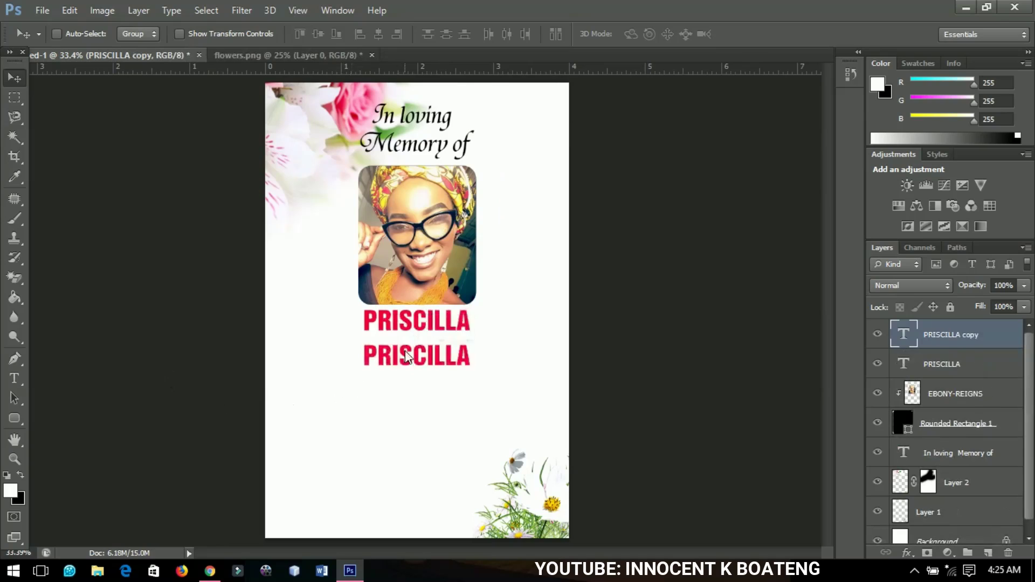
{"action": "key", "text": "t"}
{"action": "double_click", "coordinate": [405, 355]}
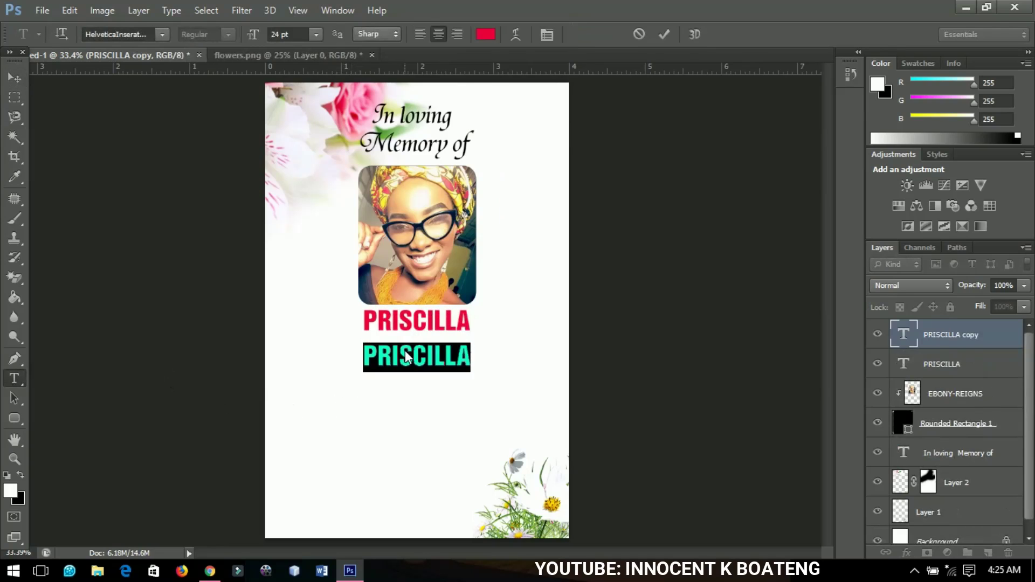
{"action": "type", "text": "Opoku"}
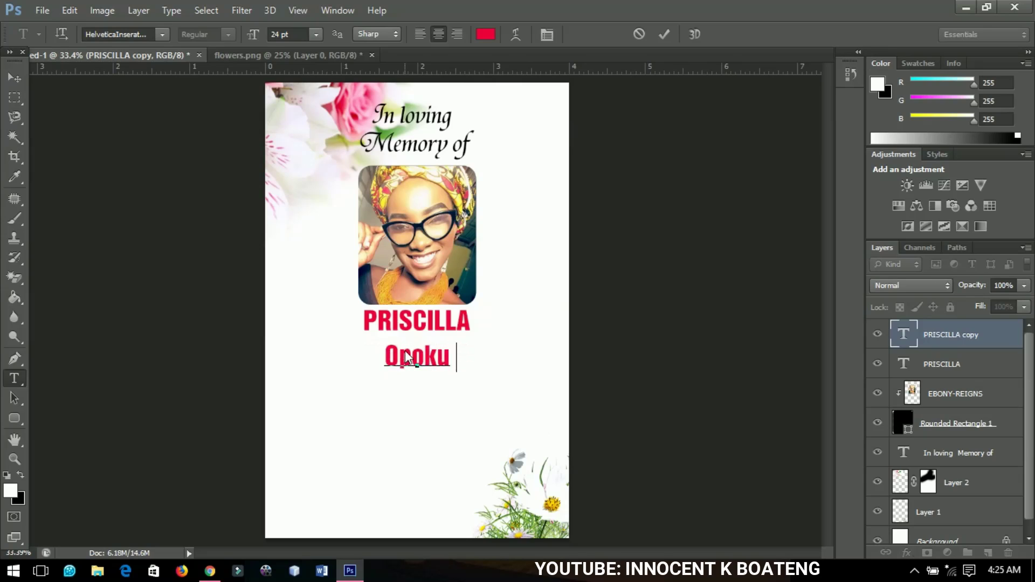
{"action": "type", "text": " -Kwarteng"}
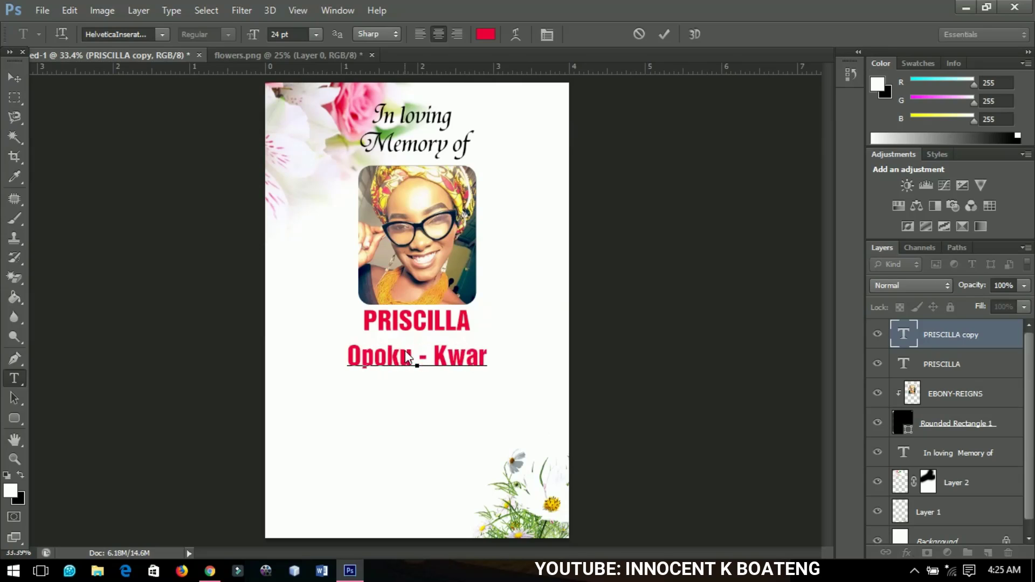
Set the surname's font to the Messenger Pigeons script.
{"action": "left_click", "coordinate": [406, 351]}
{"action": "key", "text": "ctrl+a"}
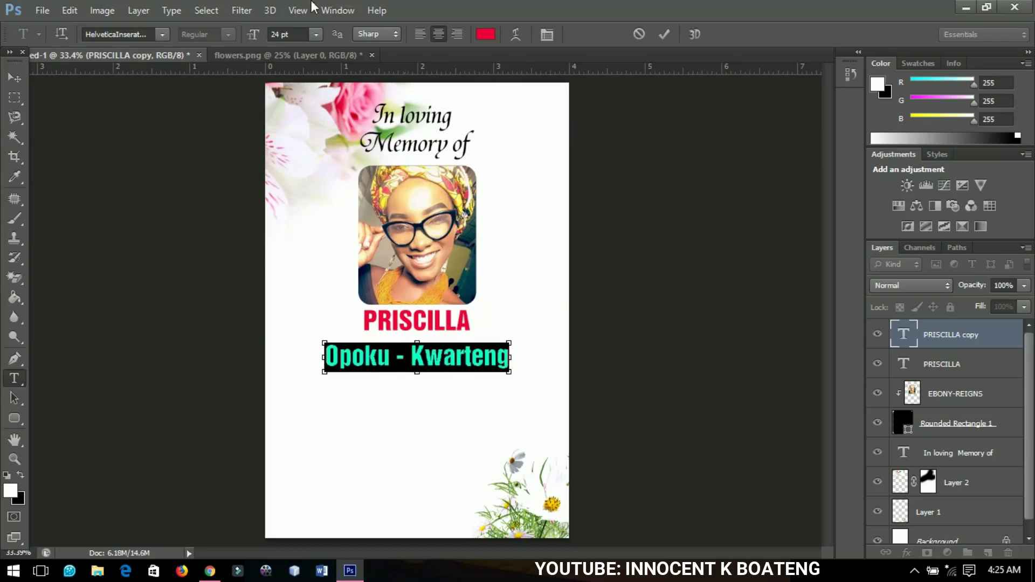
{"action": "left_click", "coordinate": [142, 36]}
{"action": "type", "text": "Messenger Pige"}
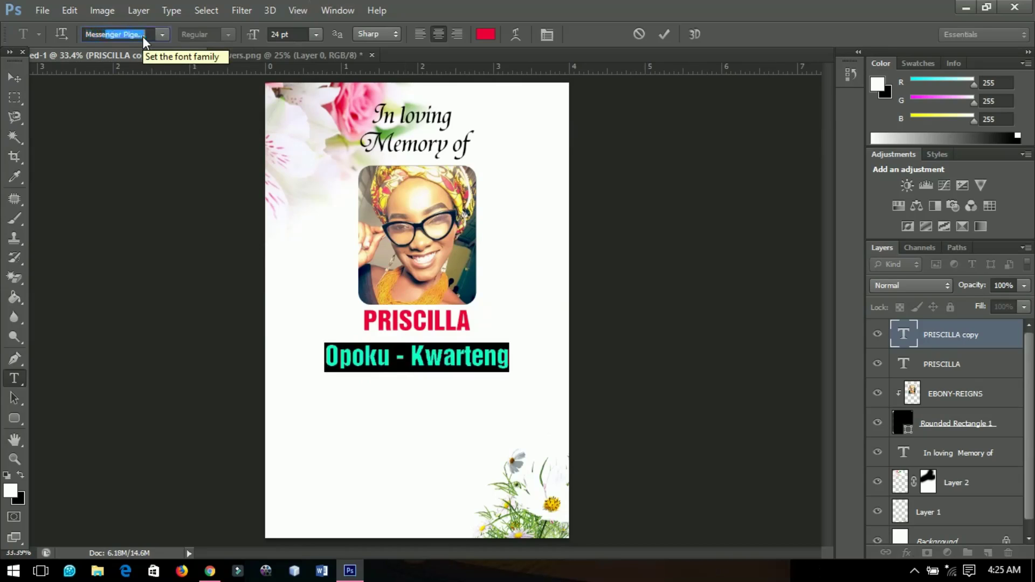
{"action": "key", "text": "Return"}
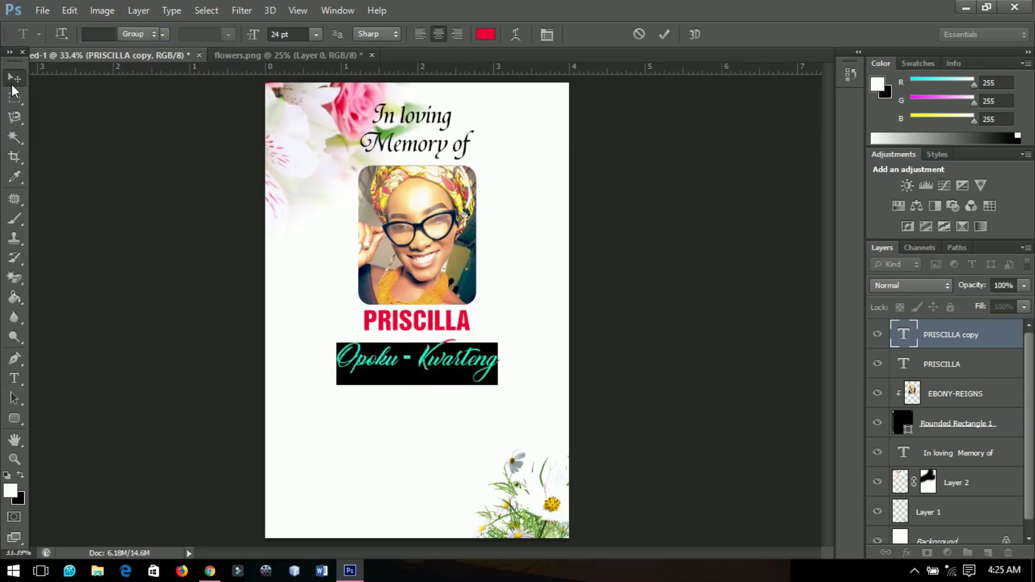
{"action": "left_click", "coordinate": [14, 77]}
Scale the surname up to about 118%.
{"action": "key", "text": "ctrl+t"}
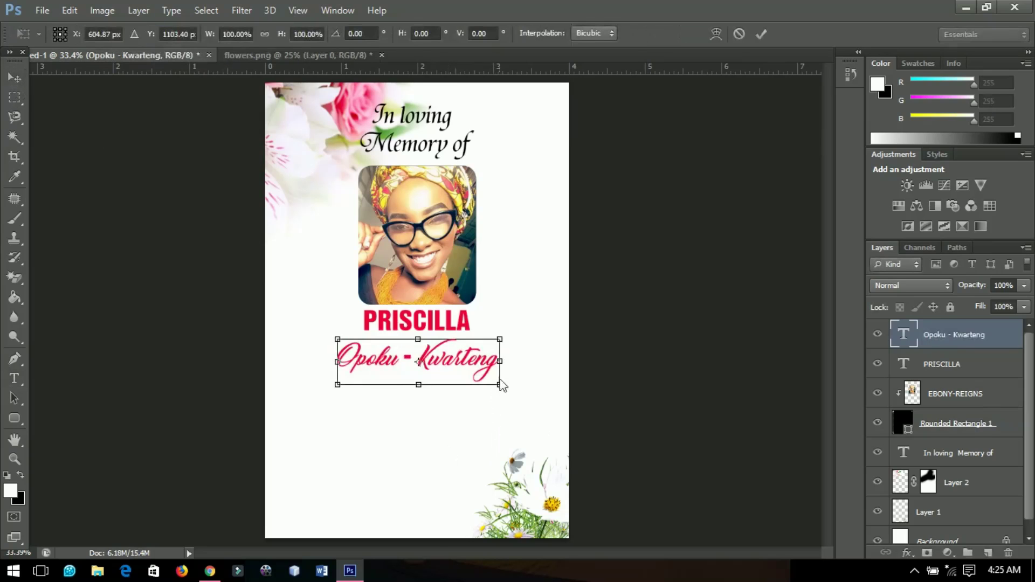
{"action": "left_click_drag", "start_coordinate": [501, 385], "coordinate": [510, 390]}
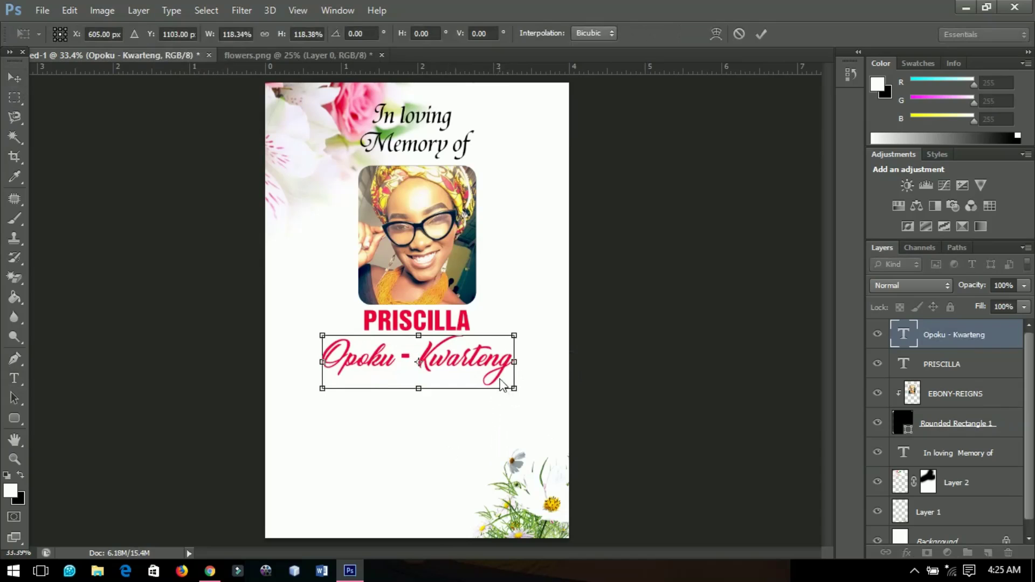
{"action": "key", "text": "Return"}
{"action": "key", "text": "ctrl+a"}
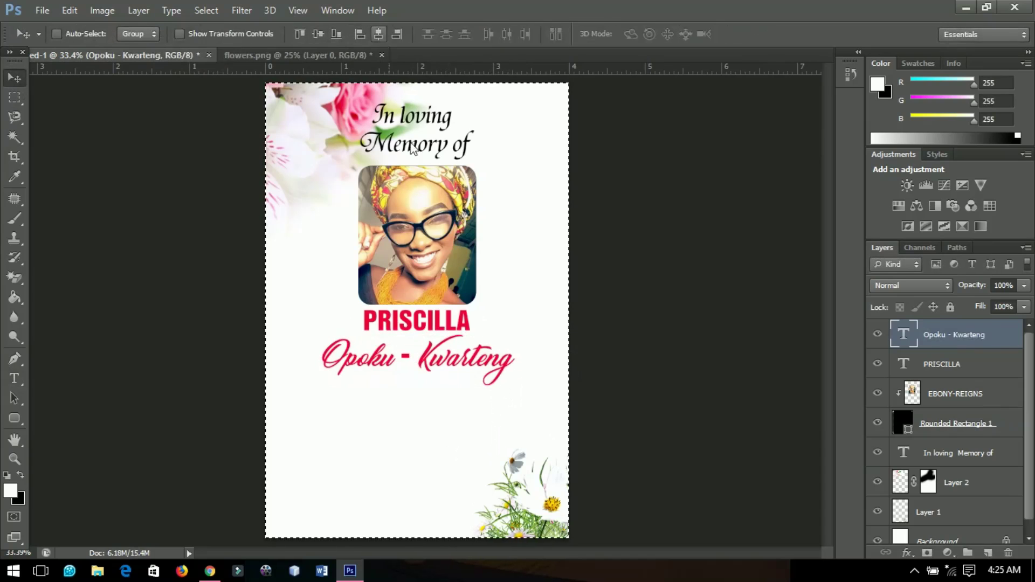
Nudge the surname up toward the first name and recolour its text dark navy #000429.
{"action": "key", "text": "ctrl+d"}
{"action": "key", "text": "shift+Up"}
{"action": "key", "text": "shift+Up"}
{"action": "key", "text": "shift+Up"}
{"action": "key", "text": "shift+Up"}
{"action": "key", "text": "shift+Up"}
{"action": "key", "text": "shift+Up"}
{"action": "key", "text": "shift+Up"}
{"action": "key", "text": "t"}
{"action": "key", "text": "Return"}
{"action": "key", "text": "ctrl+a"}
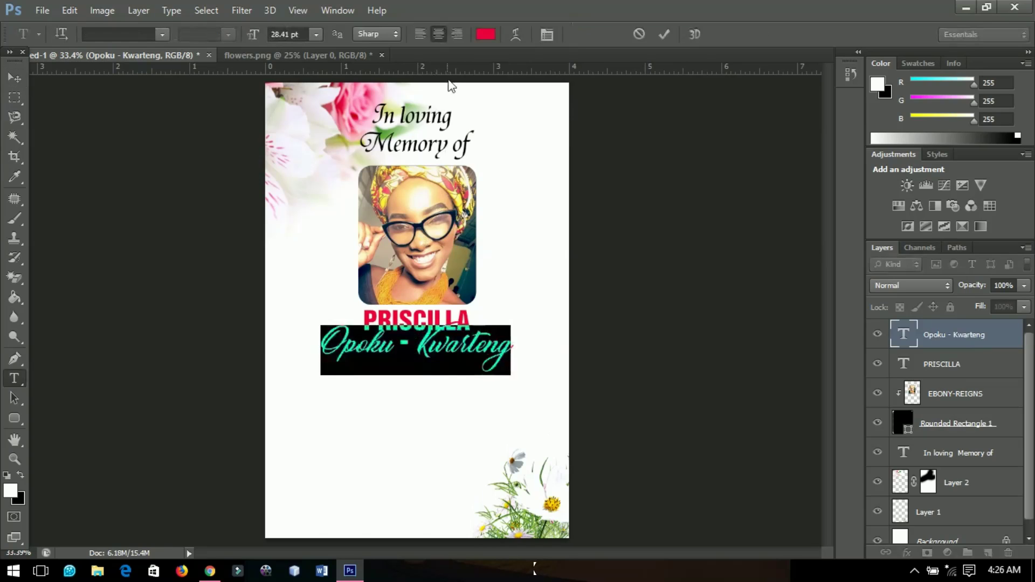
{"action": "left_click", "coordinate": [486, 33]}
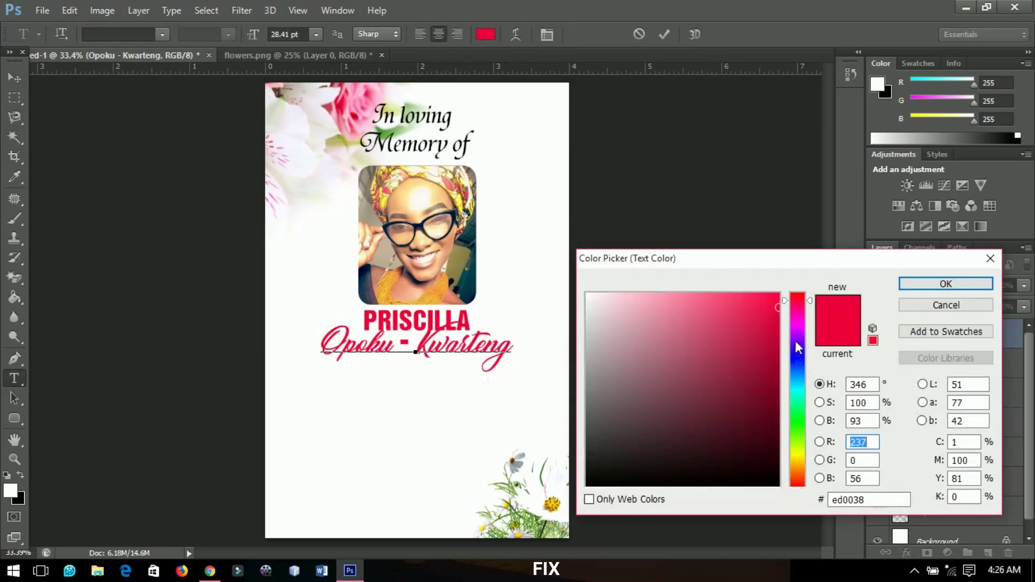
{"action": "left_click_drag", "start_coordinate": [733, 457], "coordinate": [571, 503]}
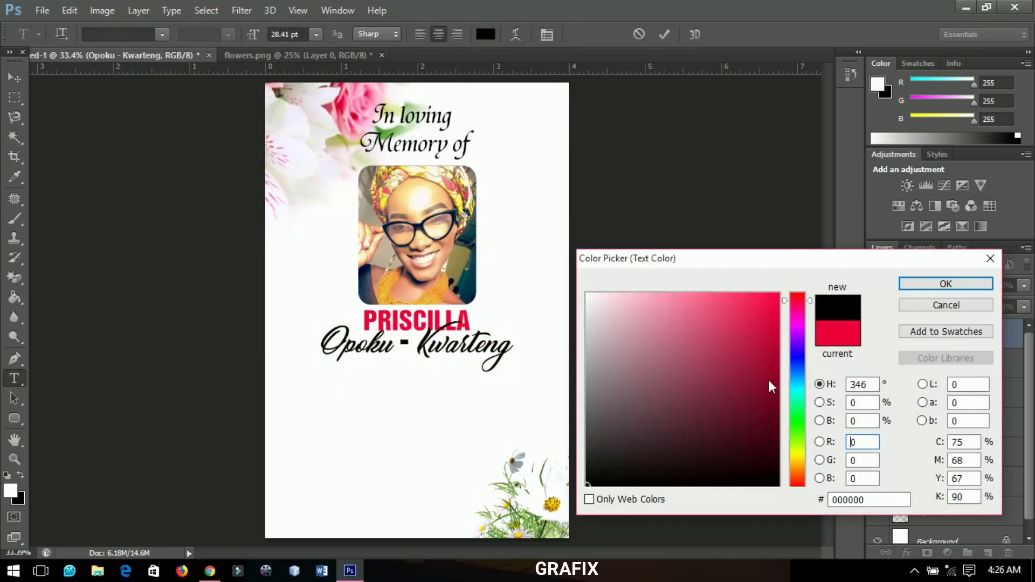
{"action": "left_click", "coordinate": [798, 360]}
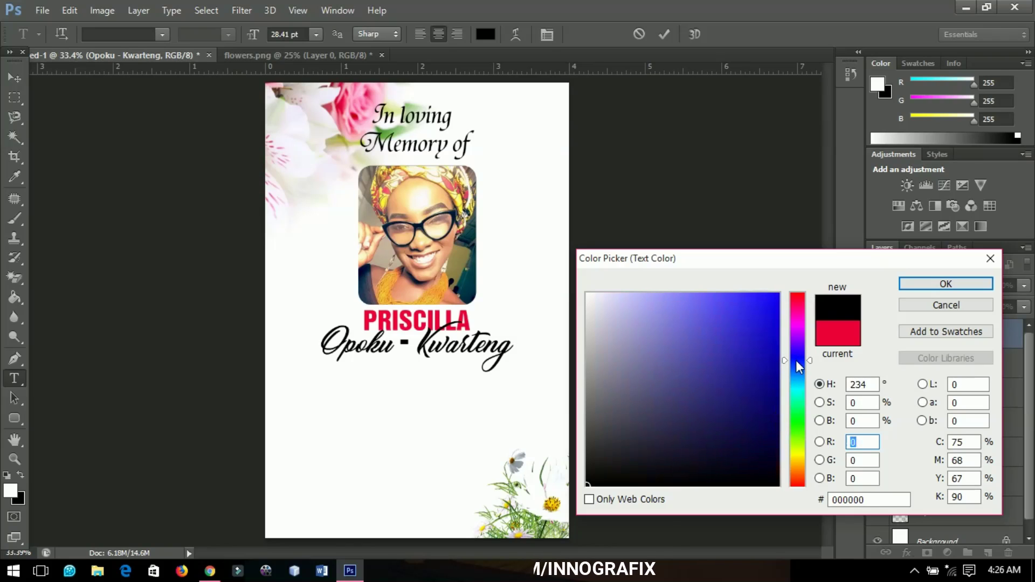
{"action": "left_click", "coordinate": [777, 439]}
{"action": "left_click", "coordinate": [778, 455]}
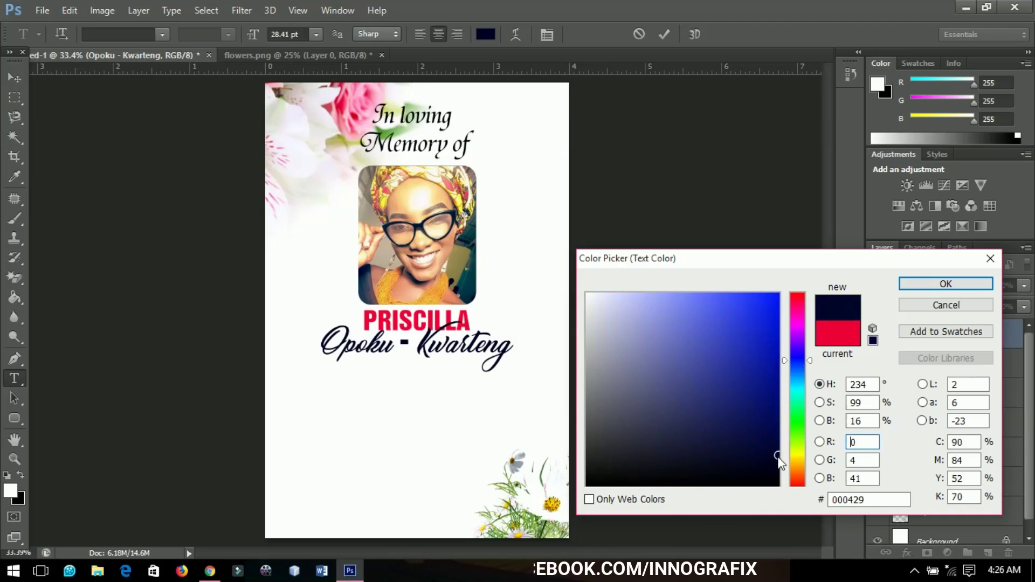
{"action": "left_click", "coordinate": [920, 283]}
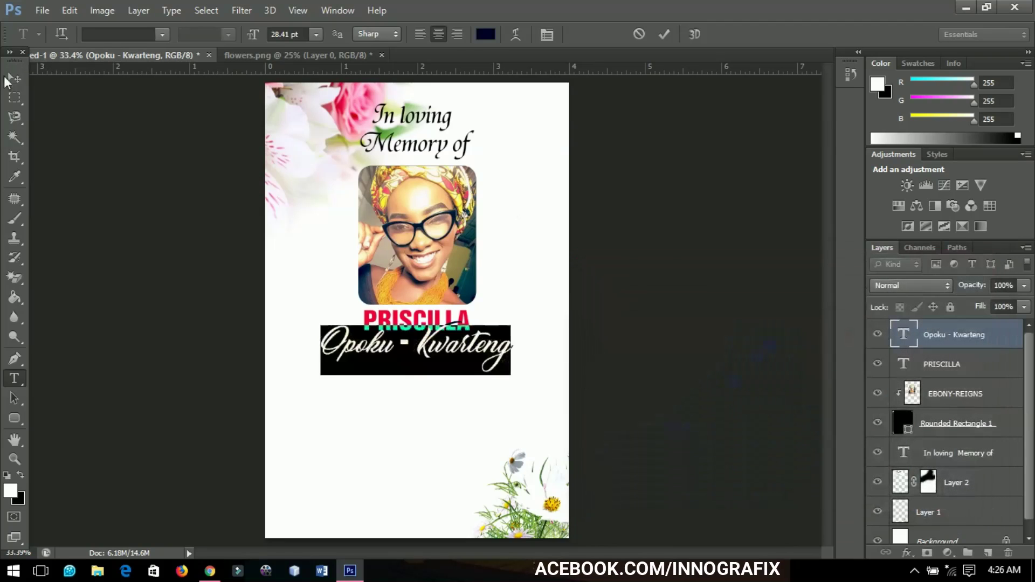
{"action": "left_click", "coordinate": [14, 78]}
Duplicate the surname line below the original and type 'Ebony Reigns' into the copy.
{"action": "key", "text": "ctrl+j"}
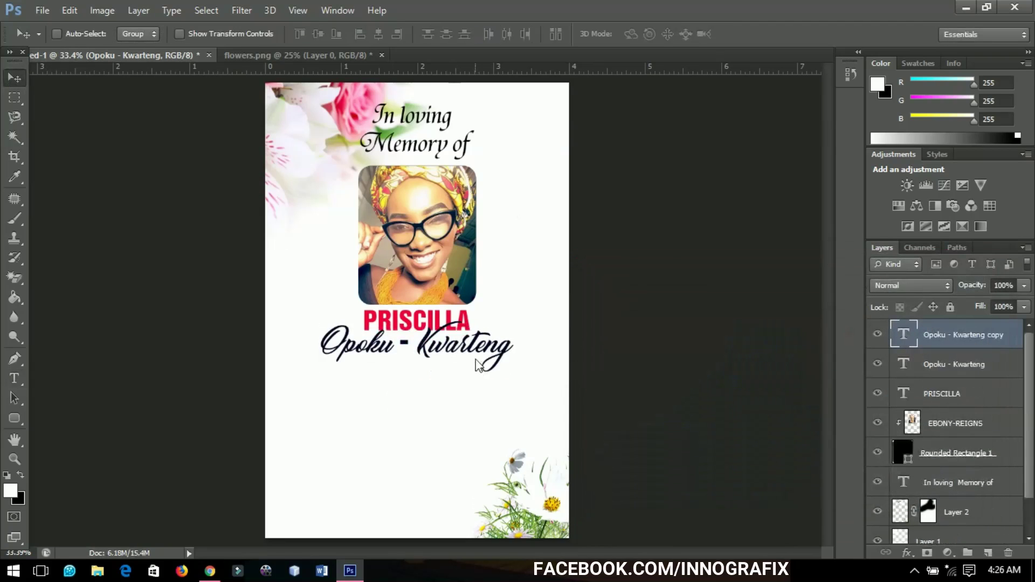
{"action": "left_click_drag", "start_coordinate": [453, 349], "coordinate": [452, 392]}
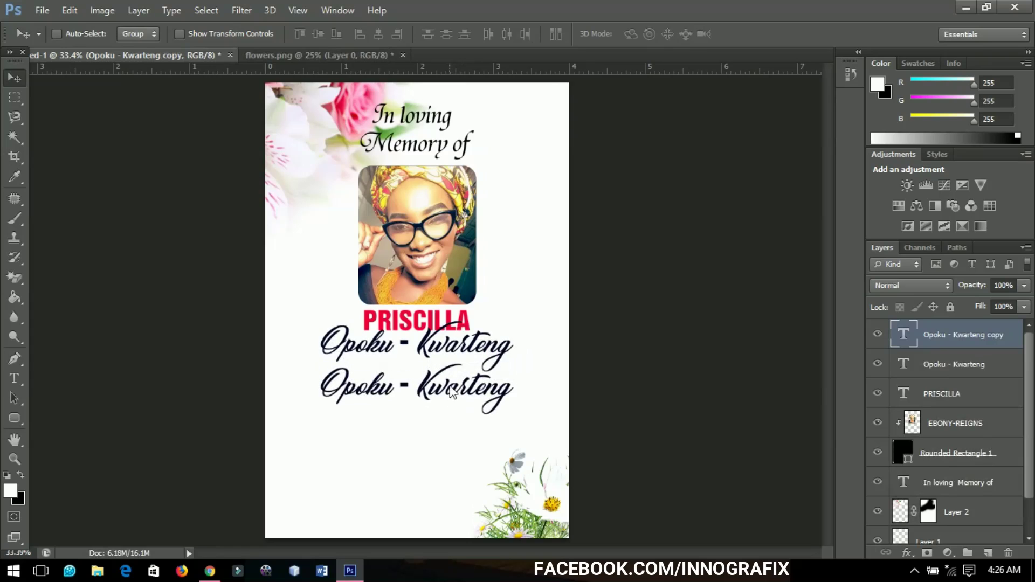
{"action": "double_click", "coordinate": [451, 392]}
{"action": "double_click", "coordinate": [452, 392]}
{"action": "left_click", "coordinate": [451, 392]}
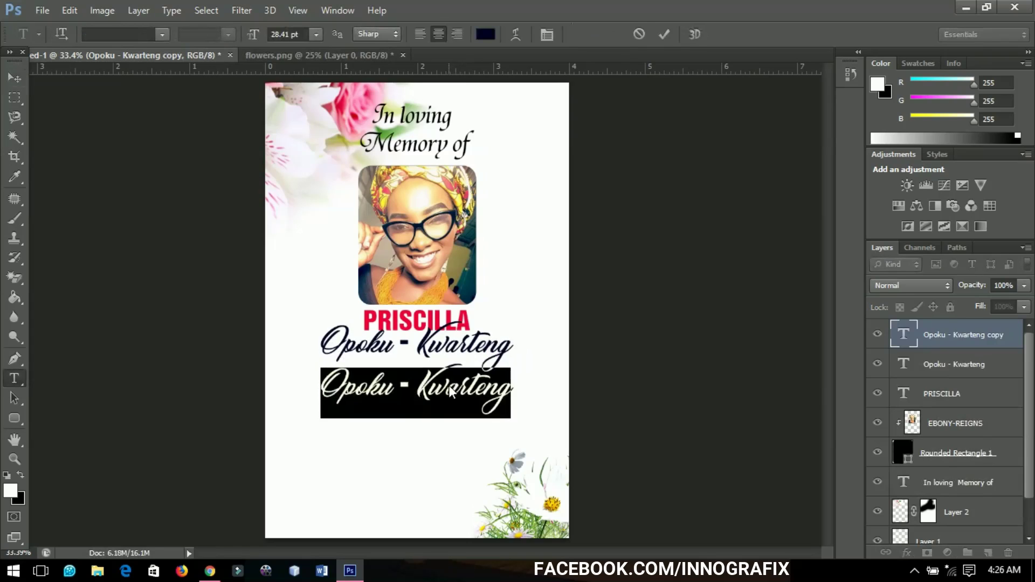
{"action": "type", "text": "Ebon"}
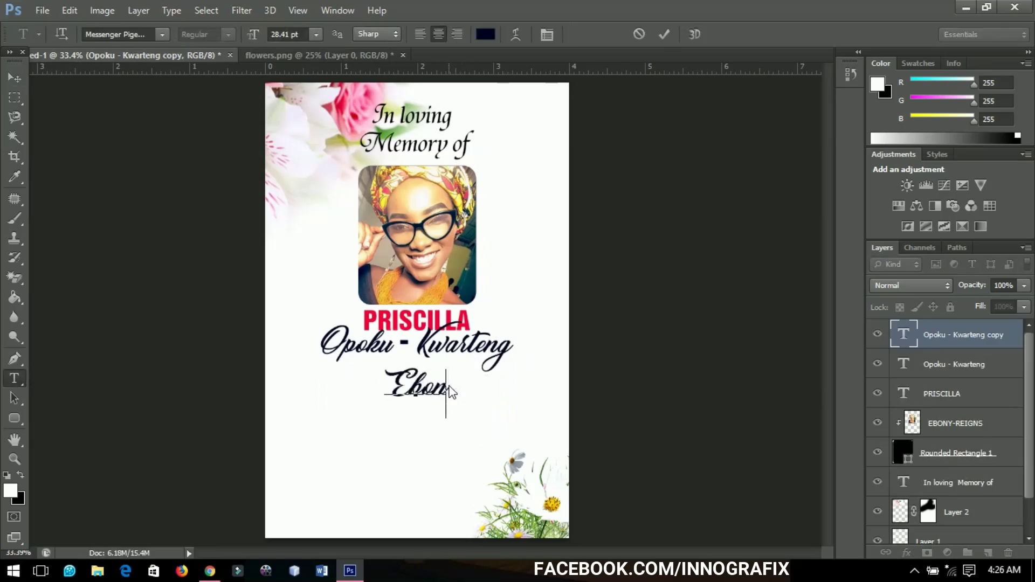
{"action": "type", "text": "y Re"}
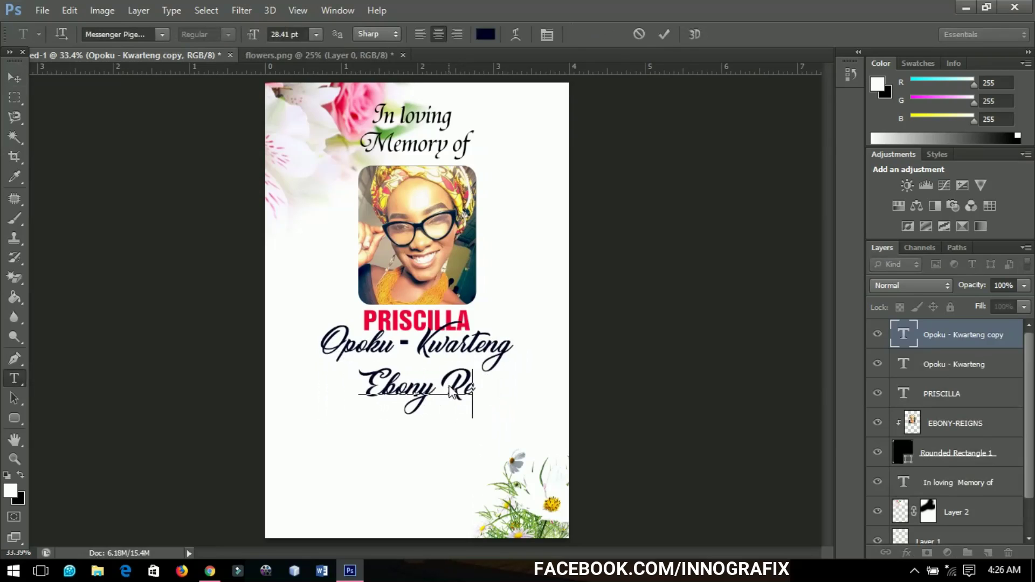
{"action": "type", "text": "igns"}
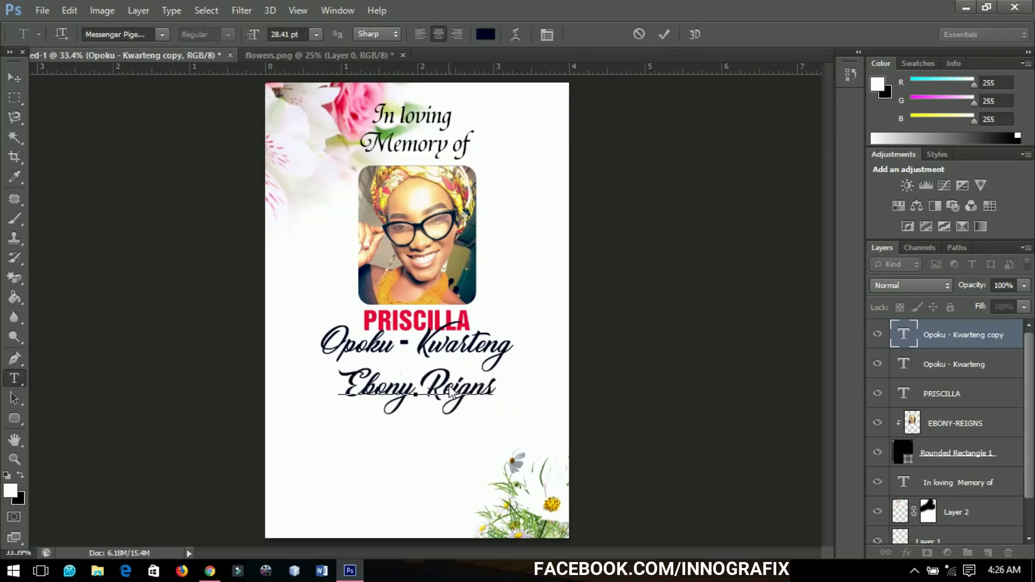
Set the nickname in the bold Challenge Extra font, in all capitals.
{"action": "key", "text": "ctrl+a"}
{"action": "left_click", "coordinate": [133, 33]}
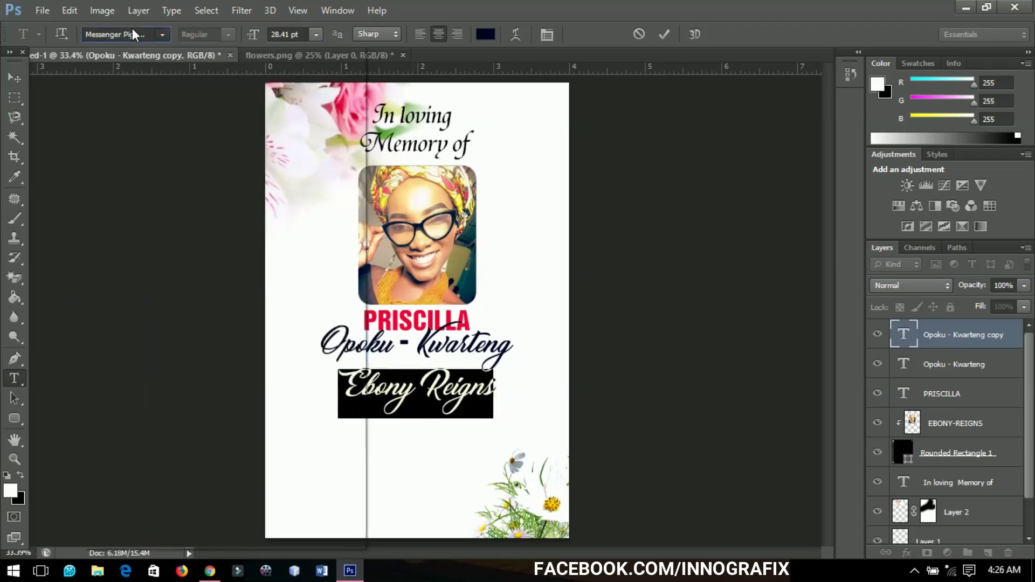
{"action": "left_click", "coordinate": [134, 34]}
{"action": "type", "text": "Ch"}
{"action": "key", "text": "Return"}
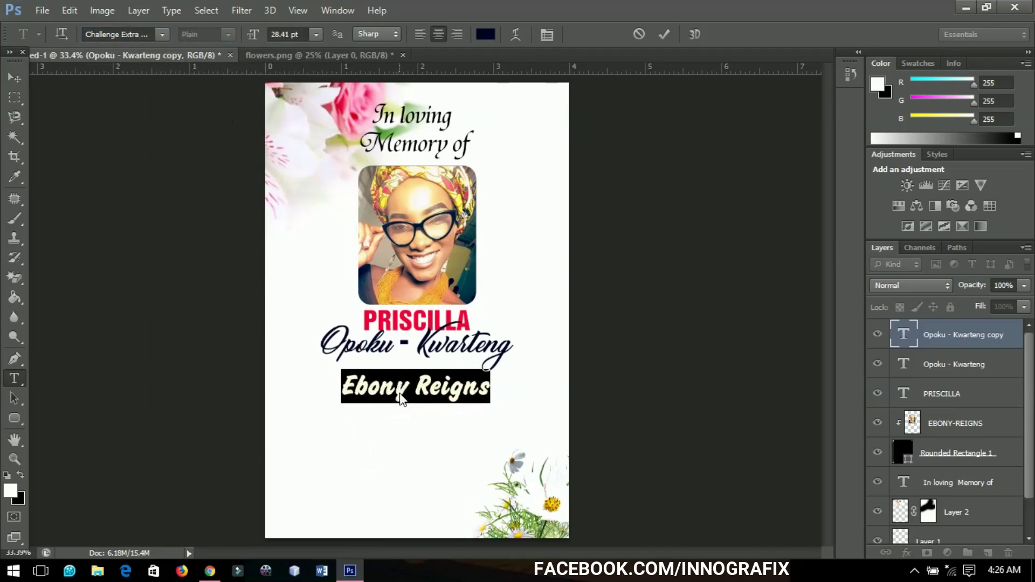
{"action": "left_click", "coordinate": [538, 33]}
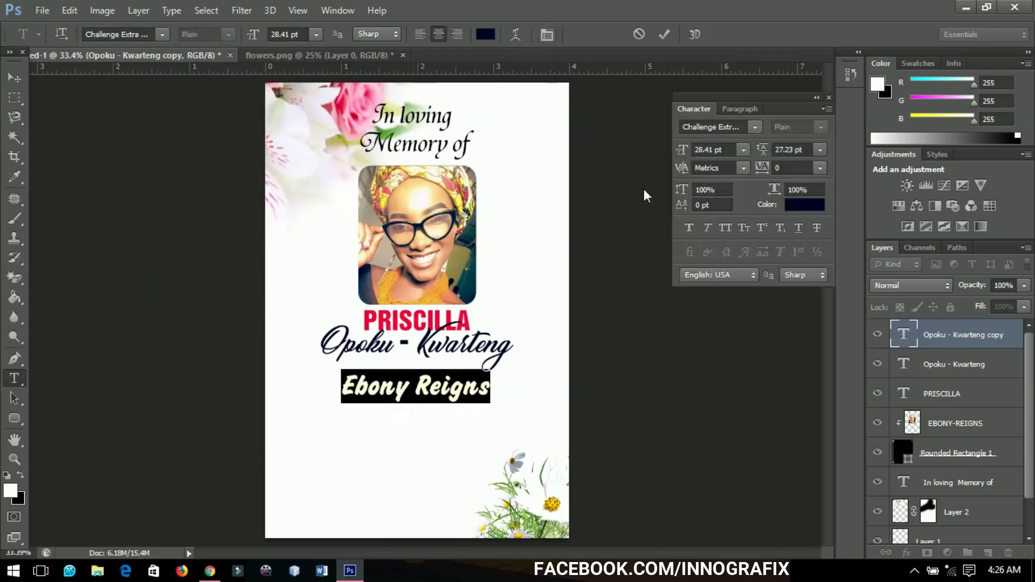
{"action": "left_click", "coordinate": [727, 230]}
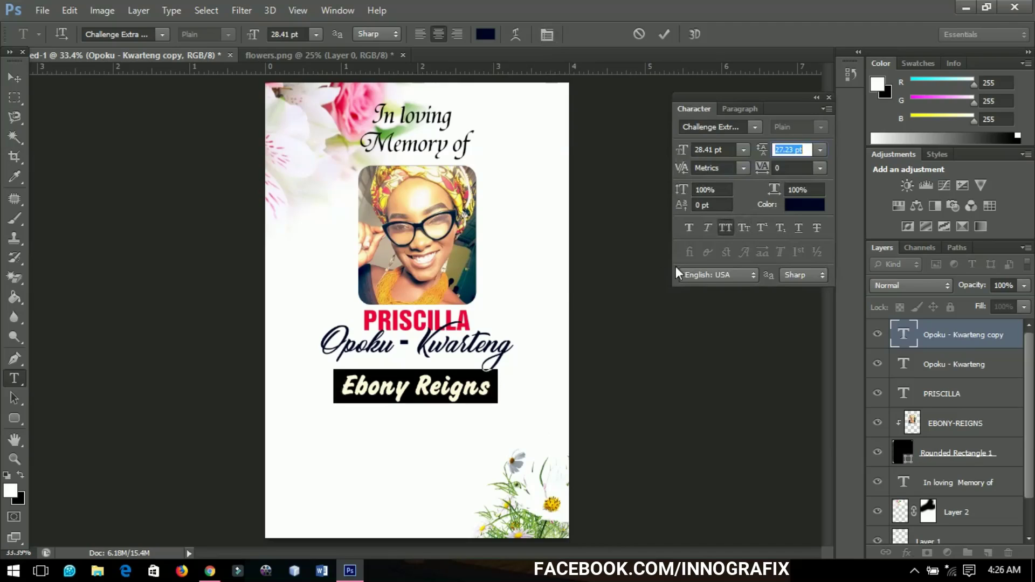
Add hyphens on both sides so the nickname reads '-EBONY REIGNS-'.
{"action": "left_click", "coordinate": [497, 389]}
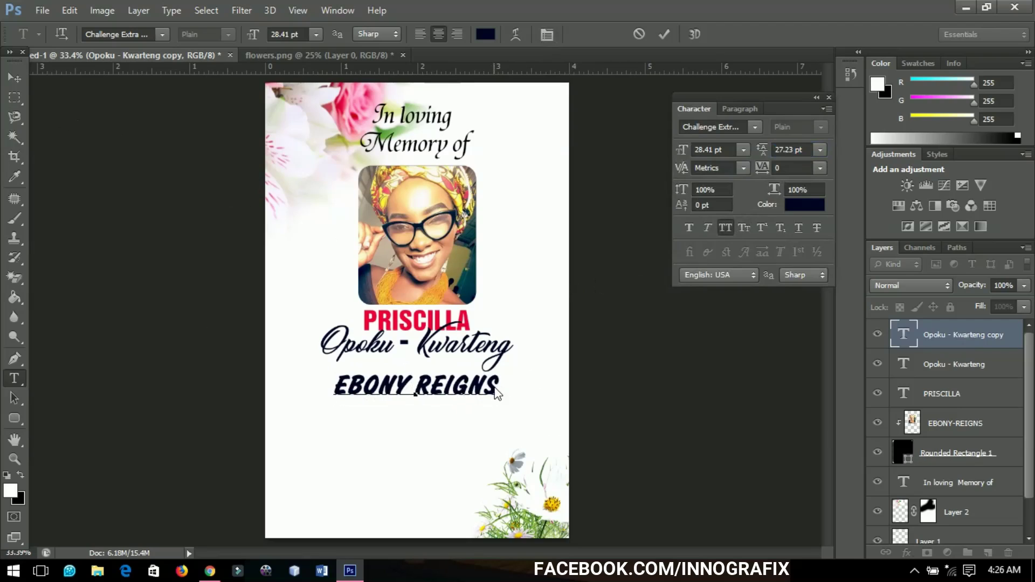
{"action": "type", "text": "-"}
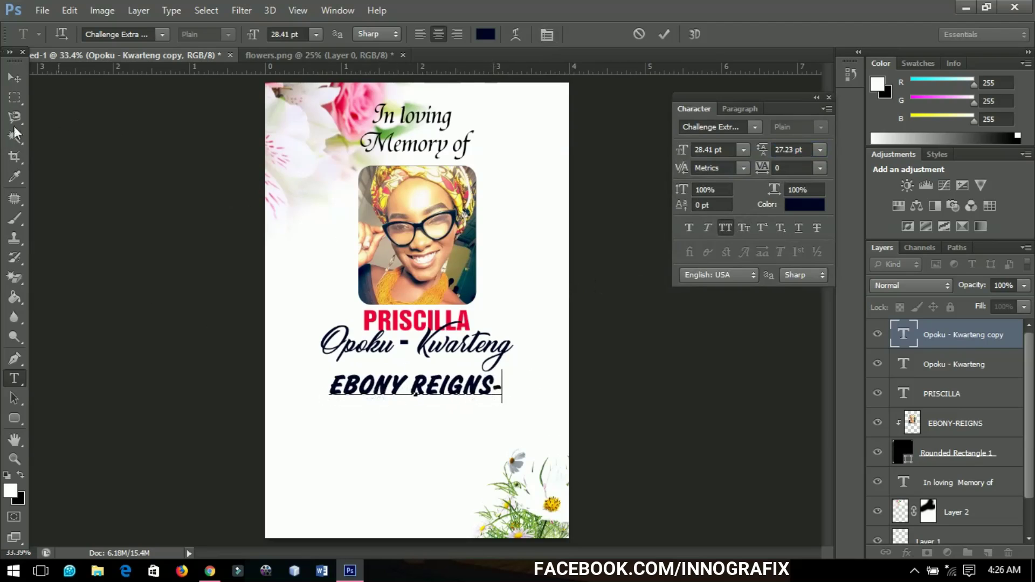
{"action": "left_click", "coordinate": [15, 77]}
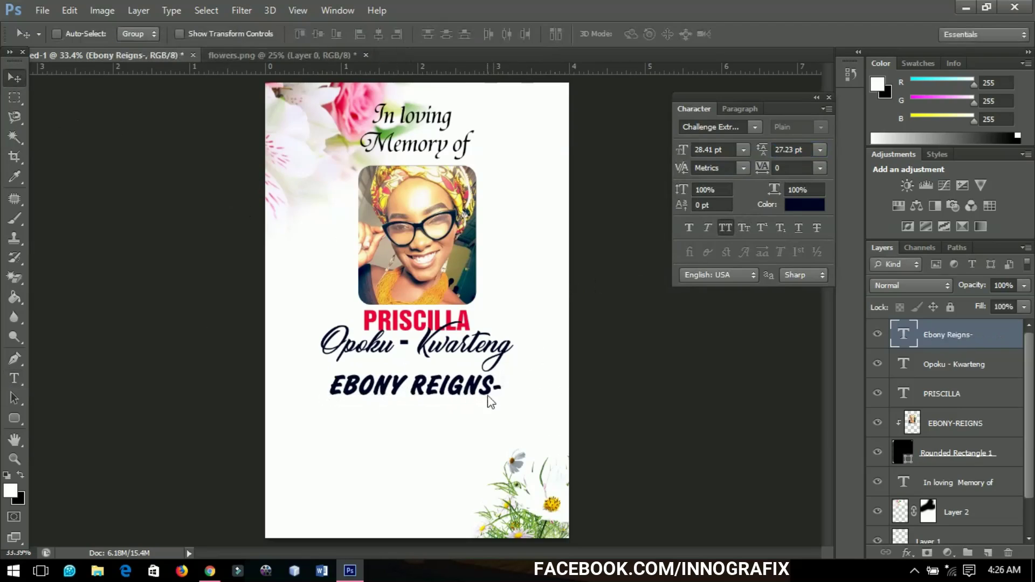
{"action": "left_click_drag", "start_coordinate": [490, 402], "coordinate": [519, 421]}
{"action": "key", "text": "t"}
{"action": "left_click", "coordinate": [371, 409]}
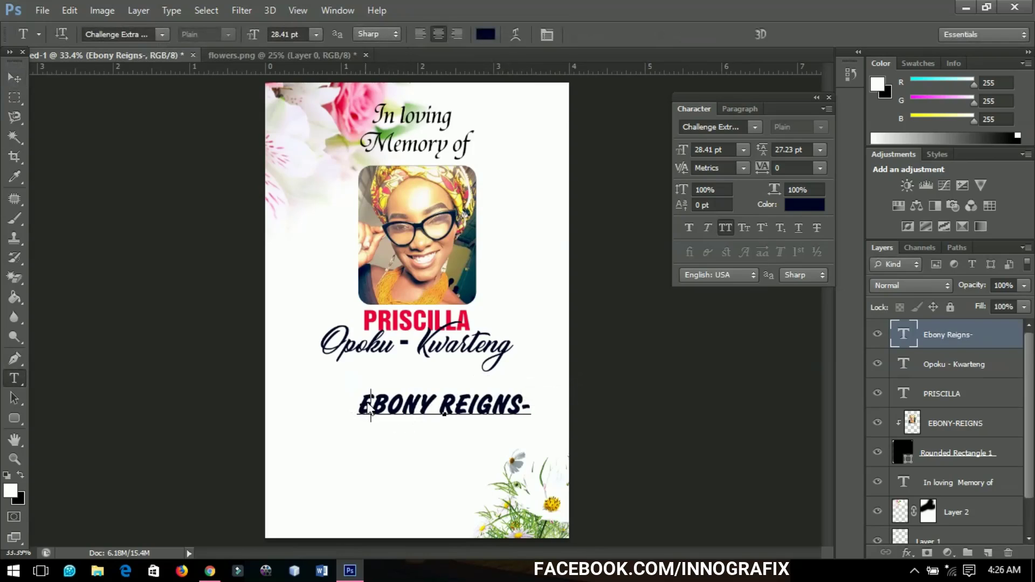
{"action": "left_click", "coordinate": [371, 408]}
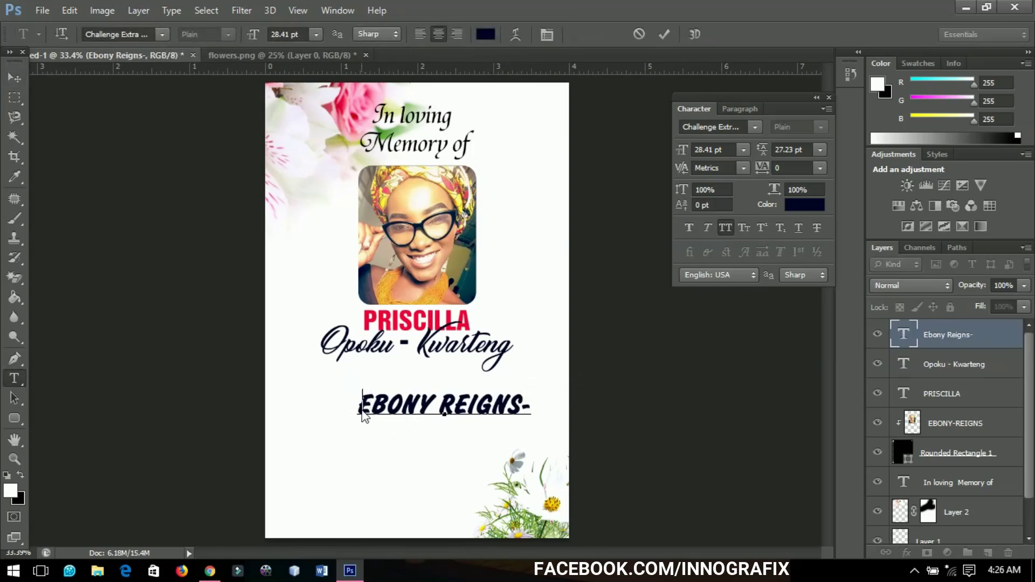
{"action": "type", "text": "-"}
{"action": "left_click", "coordinate": [14, 78]}
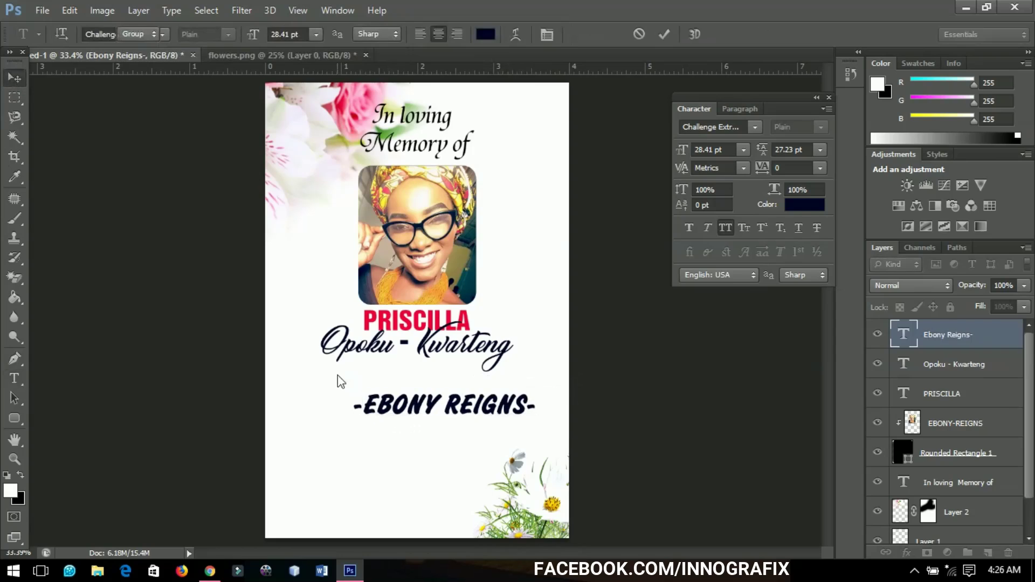
Centre the nickname horizontally on the card and nudge it up under the surname.
{"action": "key", "text": "ctrl+a"}
{"action": "left_click", "coordinate": [379, 34]}
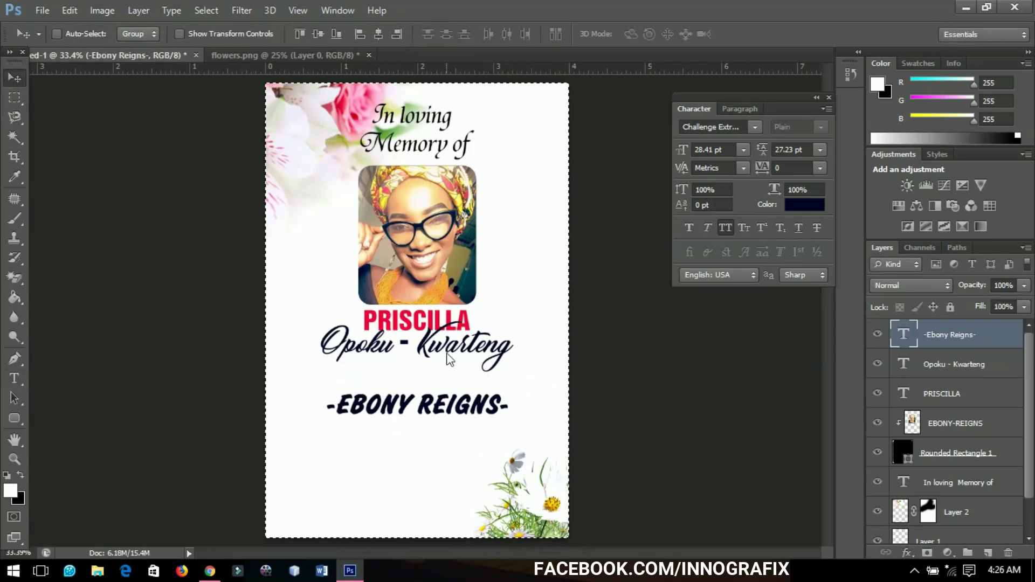
{"action": "key", "text": "ctrl+d"}
{"action": "key", "text": "shift+Up"}
{"action": "key", "text": "shift+Up"}
{"action": "key", "text": "shift+Up"}
{"action": "key", "text": "shift+Up"}
{"action": "key", "text": "shift+Up"}
{"action": "key", "text": "shift+Up"}
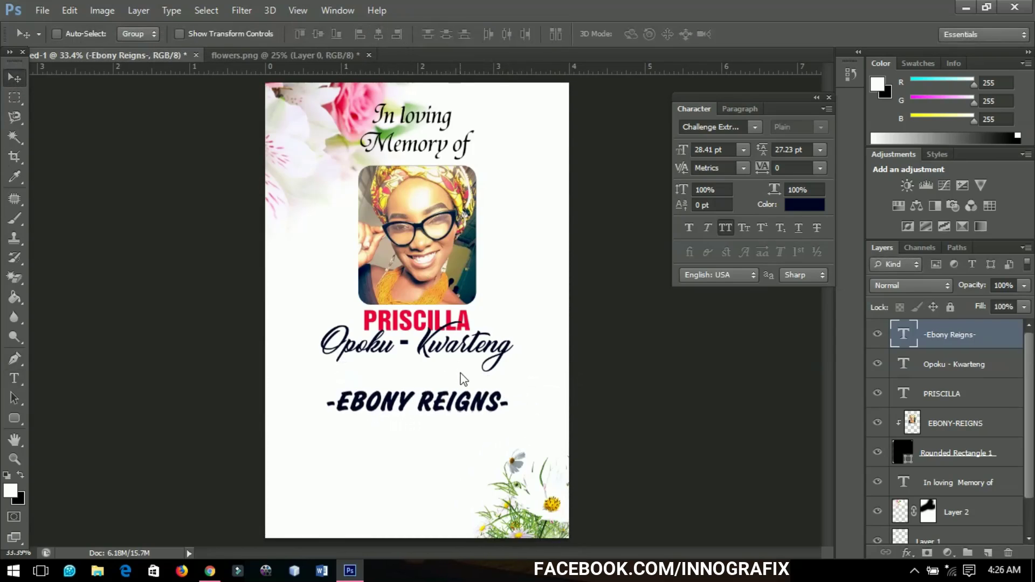
{"action": "key", "text": "shift+Up"}
{"action": "key", "text": "shift+Up"}
{"action": "key", "text": "shift+Up"}
{"action": "key", "text": "shift+Up"}
{"action": "key", "text": "shift+Up"}
{"action": "key", "text": "shift+Up"}
{"action": "key", "text": "shift+Up"}
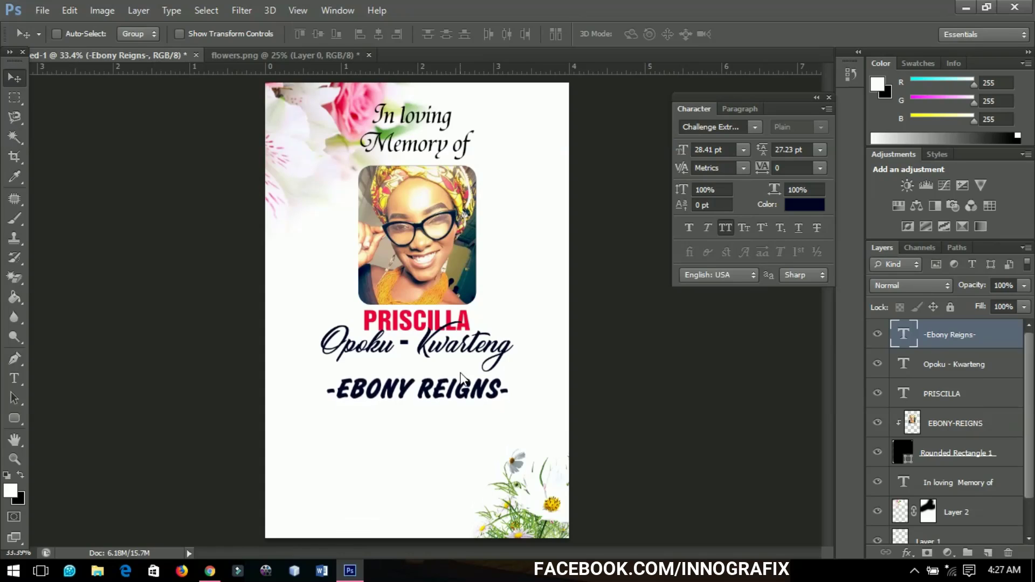
{"action": "key", "text": "shift+Up"}
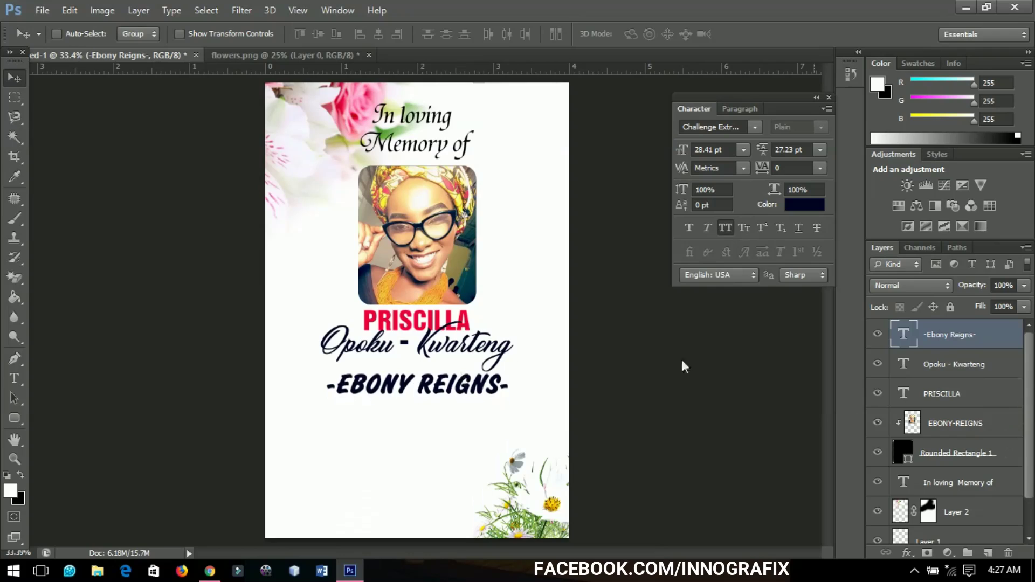
Copy the nickname line below it and retype the copy as '1997 - 2018'.
{"action": "key", "text": "ctrl+j"}
{"action": "left_click_drag", "start_coordinate": [441, 389], "coordinate": [440, 428]}
{"action": "key", "text": "t"}
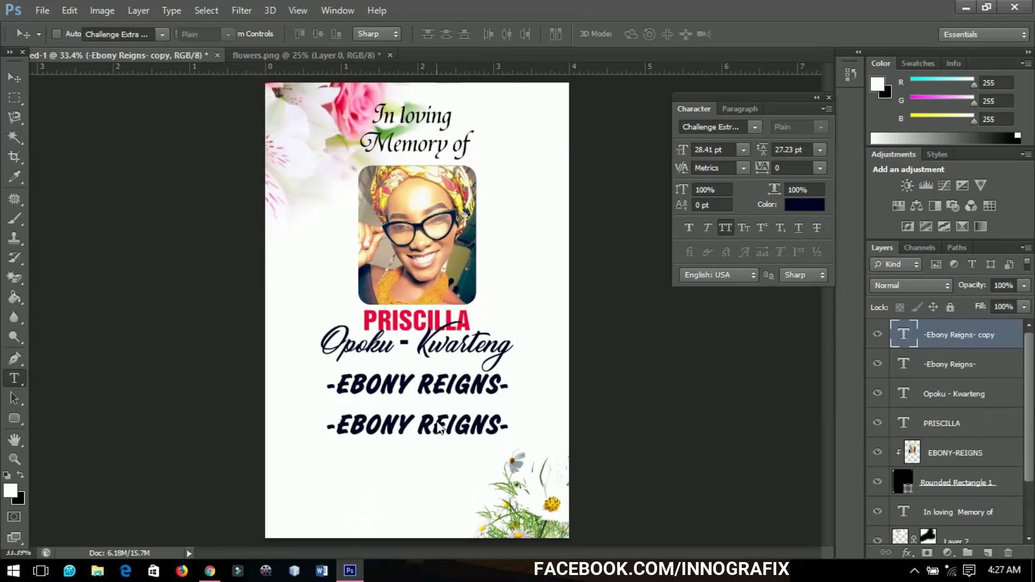
{"action": "triple_click", "coordinate": [440, 428]}
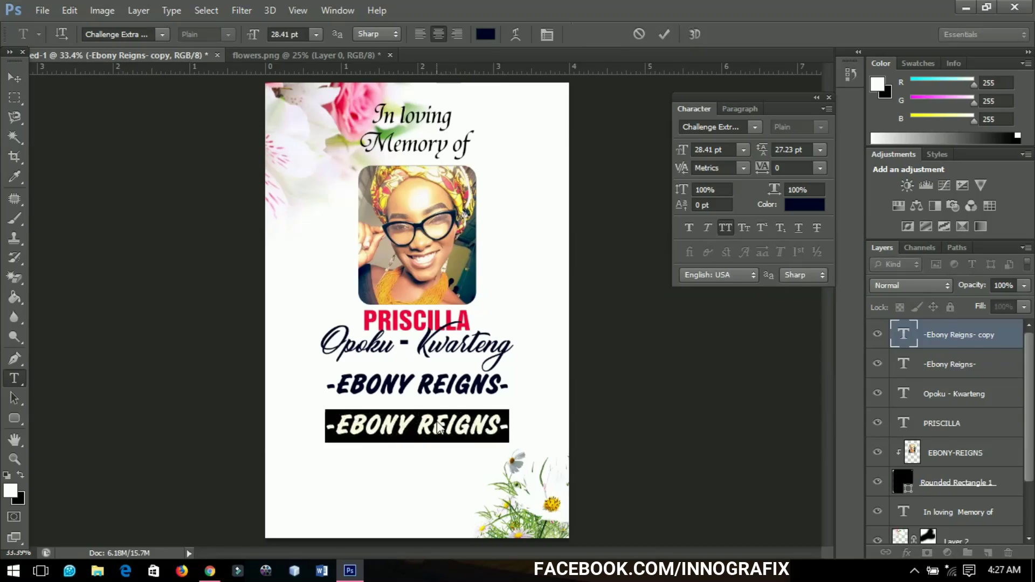
{"action": "type", "text": "1997"}
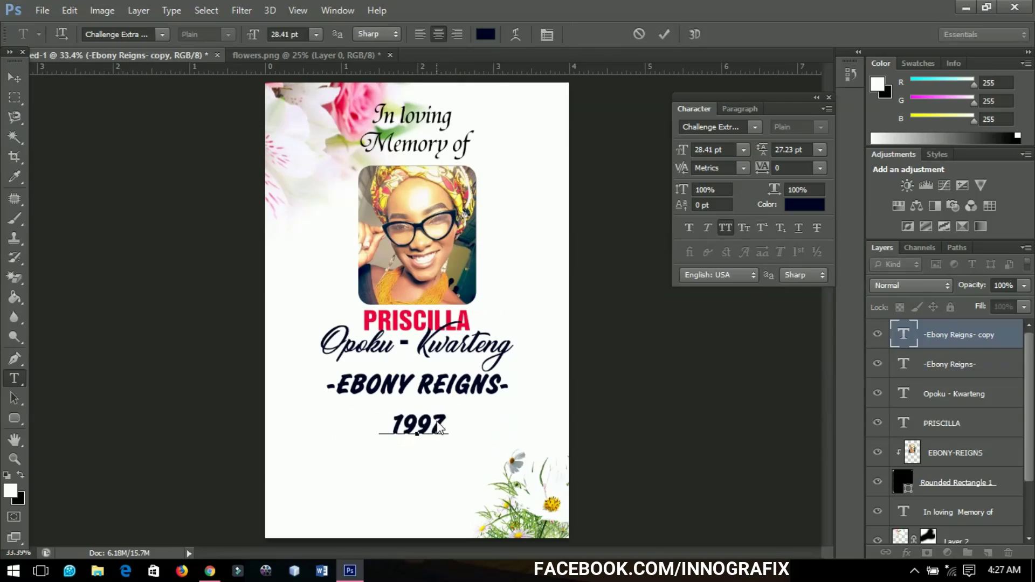
{"action": "type", "text": " - 20"}
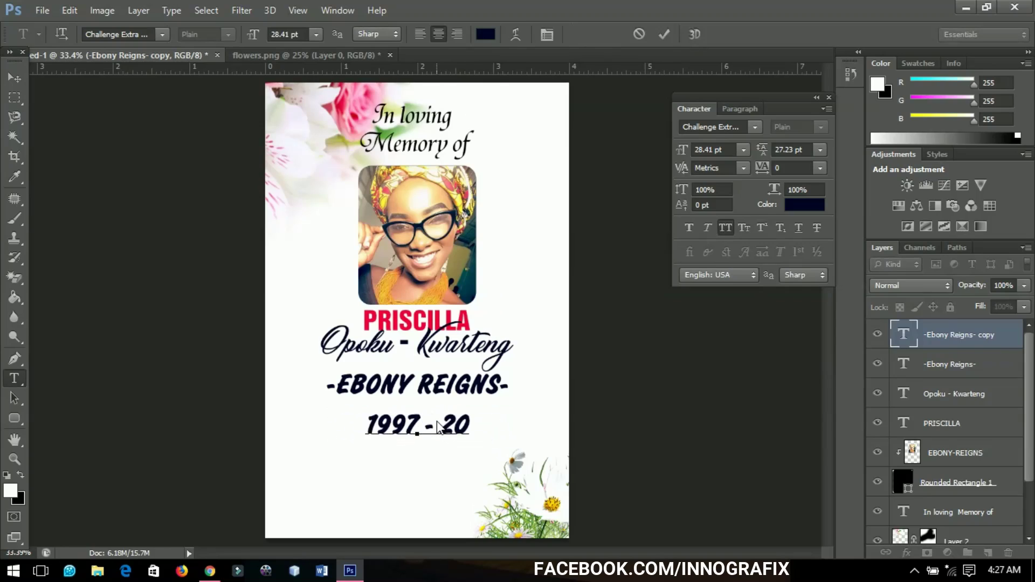
{"action": "type", "text": "18"}
Change the dates' font to Orator Std.
{"action": "key", "text": "ctrl+a"}
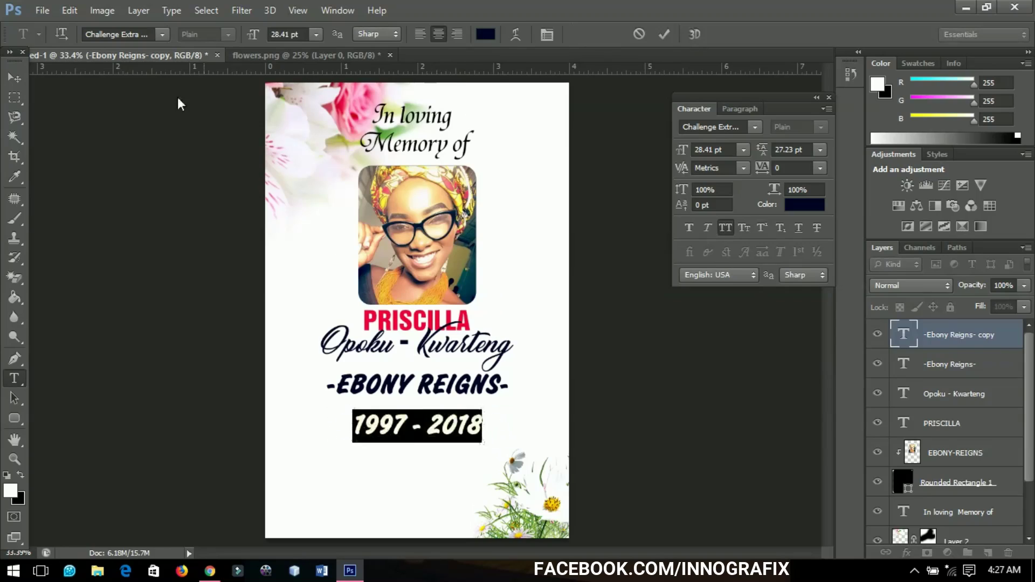
{"action": "left_click", "coordinate": [141, 37]}
{"action": "type", "text": "Orator Std"}
{"action": "key", "text": "Return"}
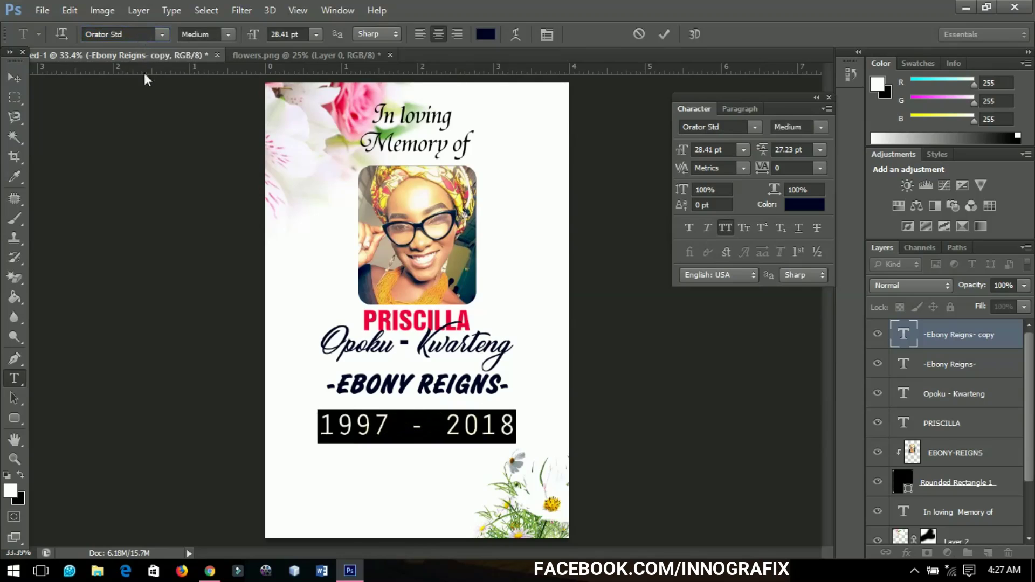
{"action": "left_click", "coordinate": [12, 82]}
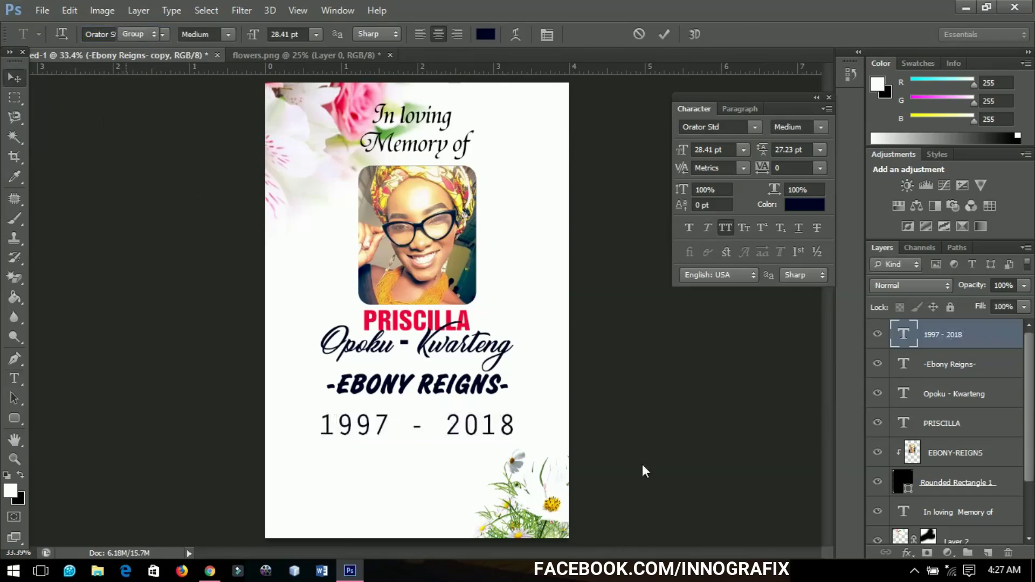
Scale the dates down to about 68% (15.24 pt) and nudge them up beneath the nickname.
{"action": "key", "text": "ctrl+t"}
{"action": "left_click_drag", "start_coordinate": [516, 409], "coordinate": [470, 418]}
{"action": "key", "text": "Return"}
{"action": "key", "text": "ctrl+a"}
{"action": "key", "text": "ctrl+d"}
{"action": "key", "text": "shift+Up"}
{"action": "key", "text": "shift+Up"}
{"action": "key", "text": "shift+Up"}
{"action": "key", "text": "shift+Up"}
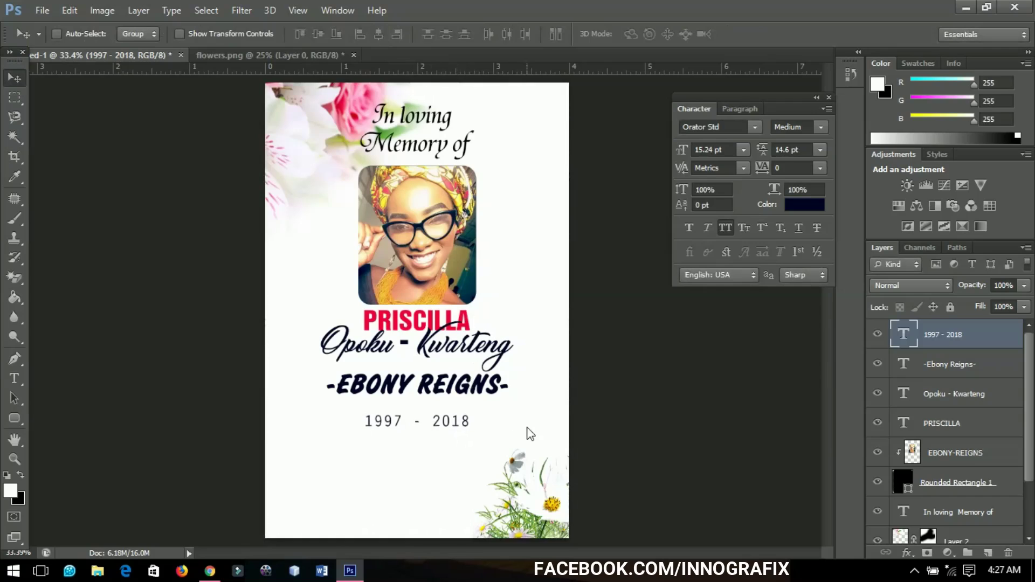
{"action": "key", "text": "shift+Up"}
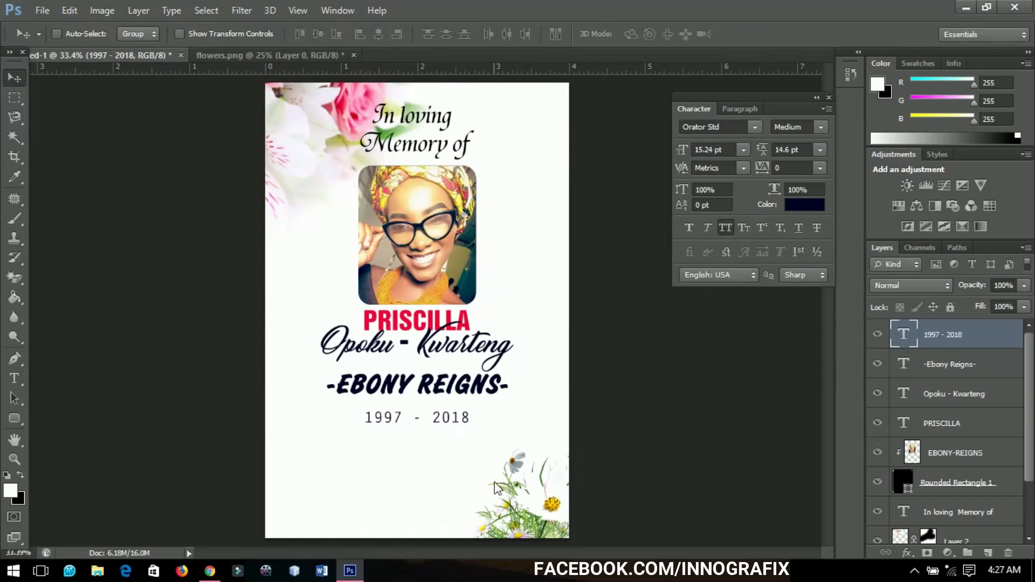
{"action": "left_click", "coordinate": [22, 380]}
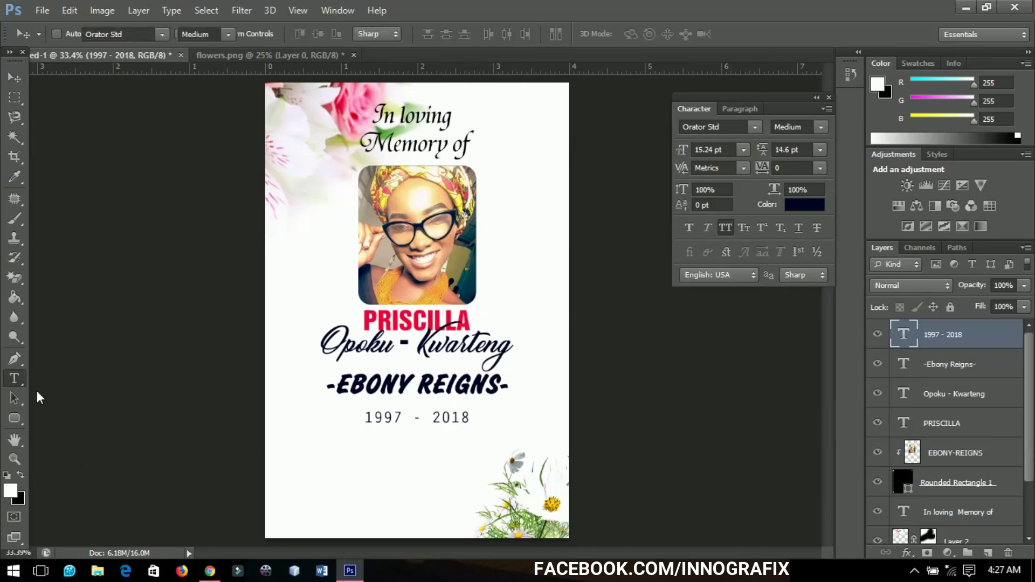
Type the quote 'The song is ended, but the lyrics lingers on' on two lines below the dates.
{"action": "left_click", "coordinate": [363, 464]}
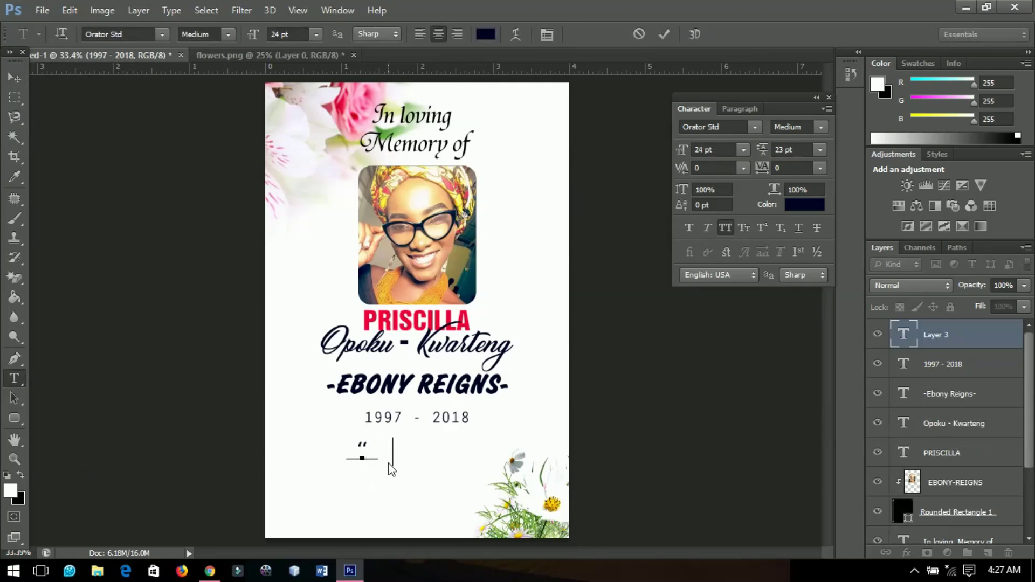
{"action": "type", "text": "\"THE SONG IS ENDE"}
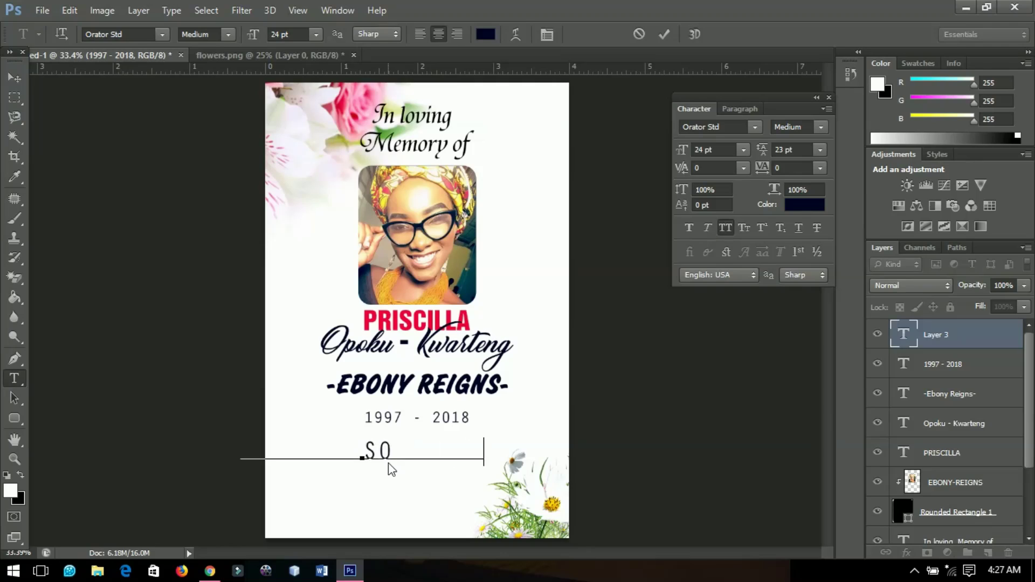
{"action": "type", "text": "D."}
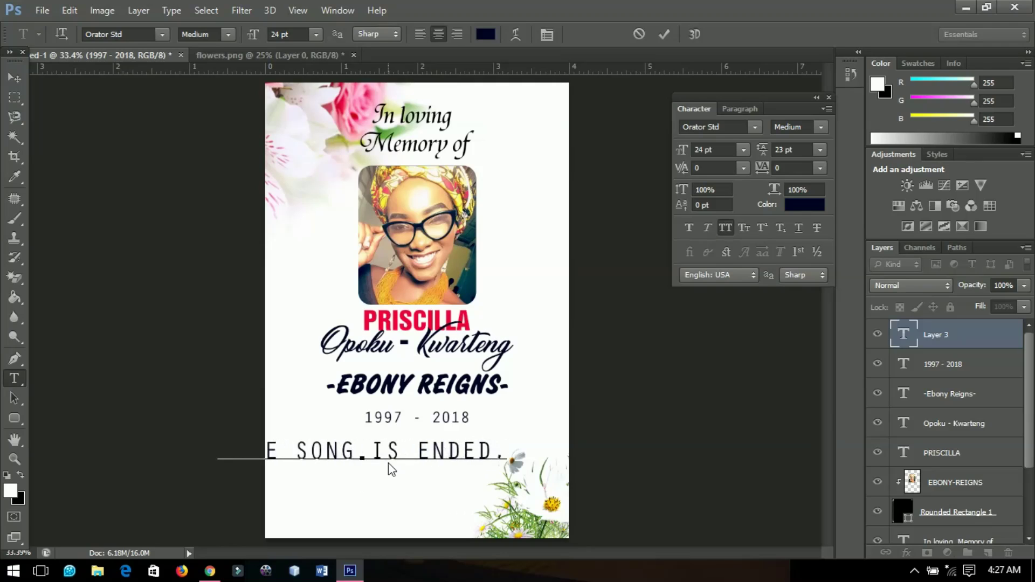
{"action": "key", "text": "Return"}
{"action": "type", "text": "BUT"}
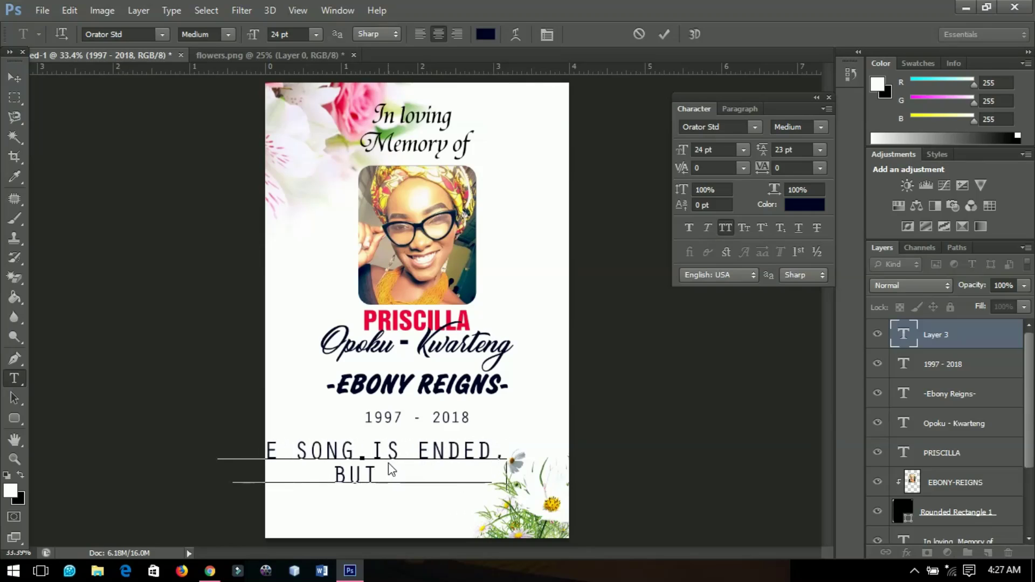
{"action": "type", "text": "  THE LYRICS LINGERS ON\""}
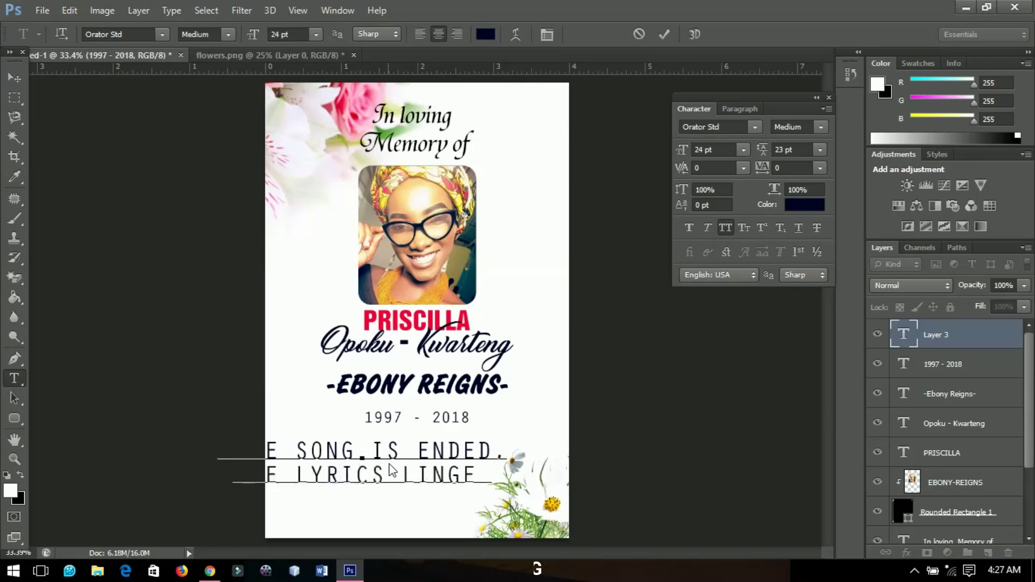
Set the quote in the Daniela script font with All Caps turned off.
{"action": "key", "text": "ctrl+a"}
{"action": "left_click", "coordinate": [109, 38]}
{"action": "type", "text": "Danie"}
{"action": "key", "text": "Return"}
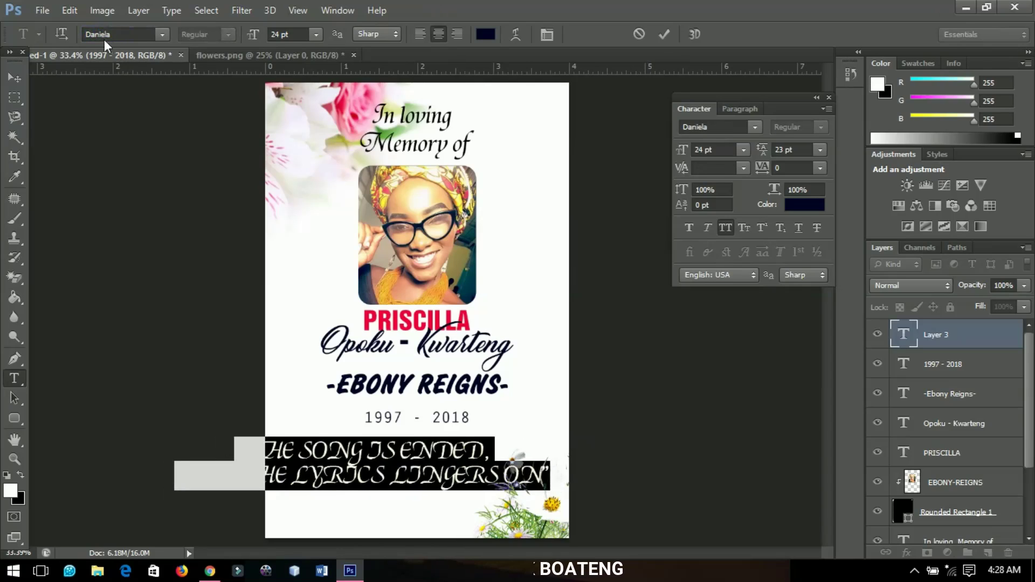
{"action": "left_click", "coordinate": [727, 229]}
{"action": "left_click", "coordinate": [13, 79]}
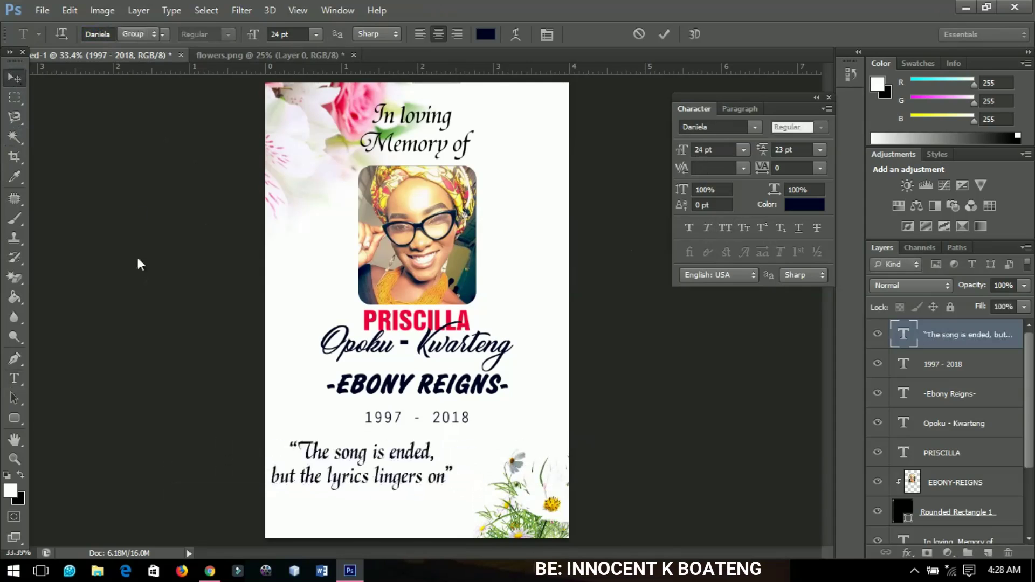
Centre the quote horizontally on the card and reselect its text.
{"action": "key", "text": "ctrl+a"}
{"action": "left_click", "coordinate": [378, 33]}
{"action": "key", "text": "ctrl+d"}
{"action": "key", "text": "t"}
{"action": "left_click", "coordinate": [420, 475]}
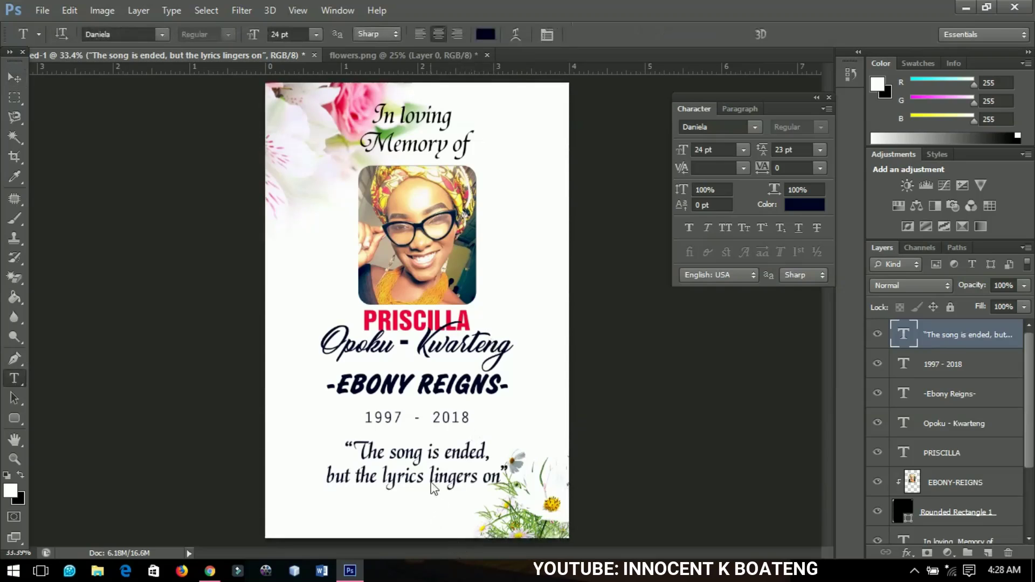
{"action": "key", "text": "ctrl+a"}
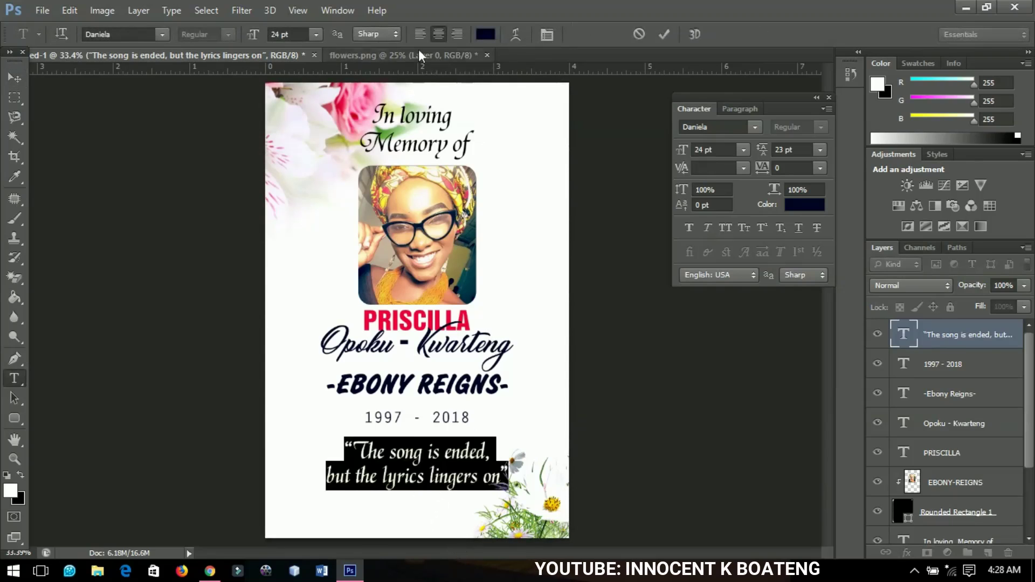
Make the quote text pure black #000000.
{"action": "left_click", "coordinate": [486, 34]}
{"action": "left_click_drag", "start_coordinate": [618, 419], "coordinate": [575, 519]}
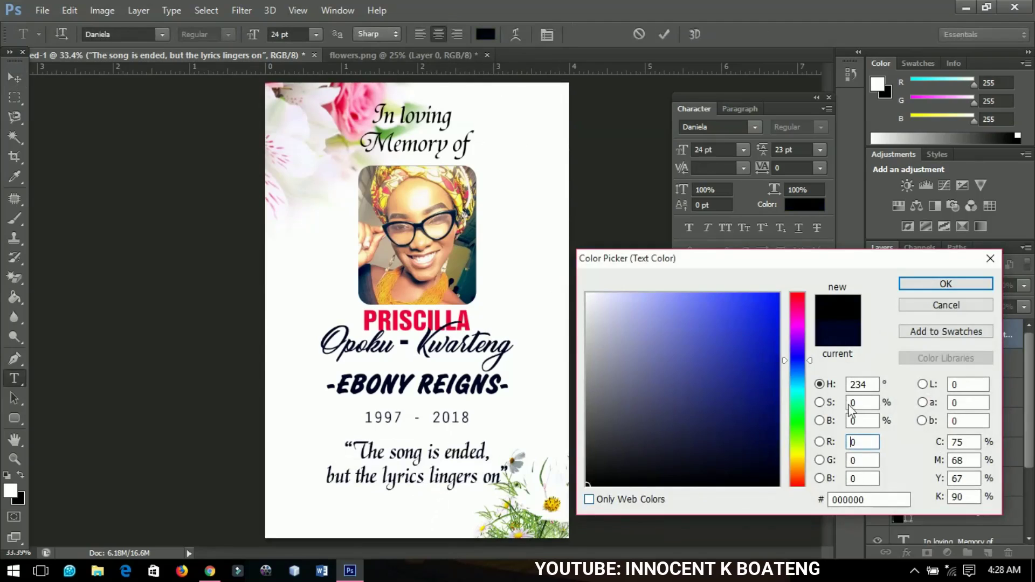
{"action": "left_click", "coordinate": [938, 285]}
{"action": "left_click", "coordinate": [14, 78]}
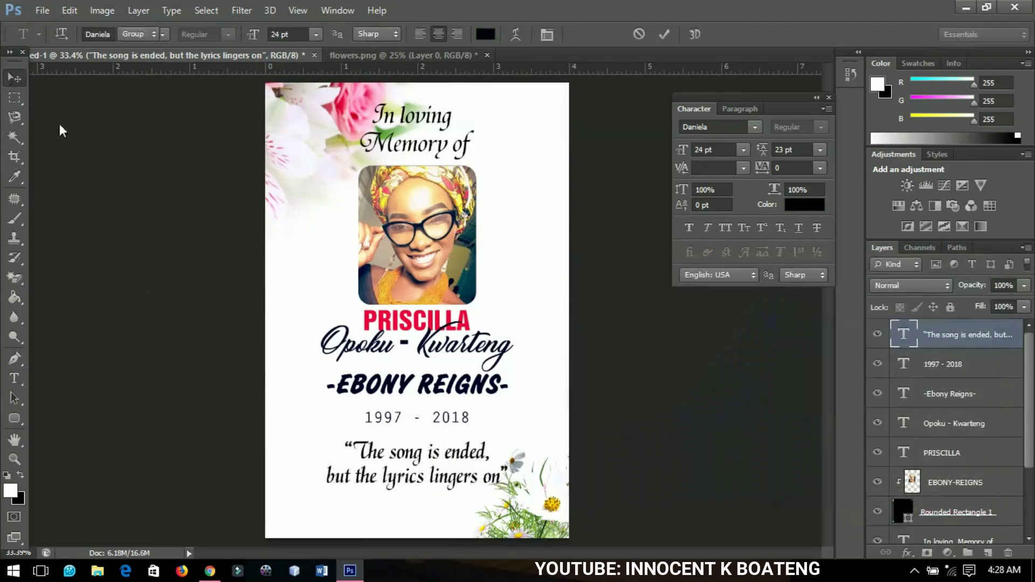
Nudge the quote down and enlarge it to about 113%.
{"action": "key", "text": "Down"}
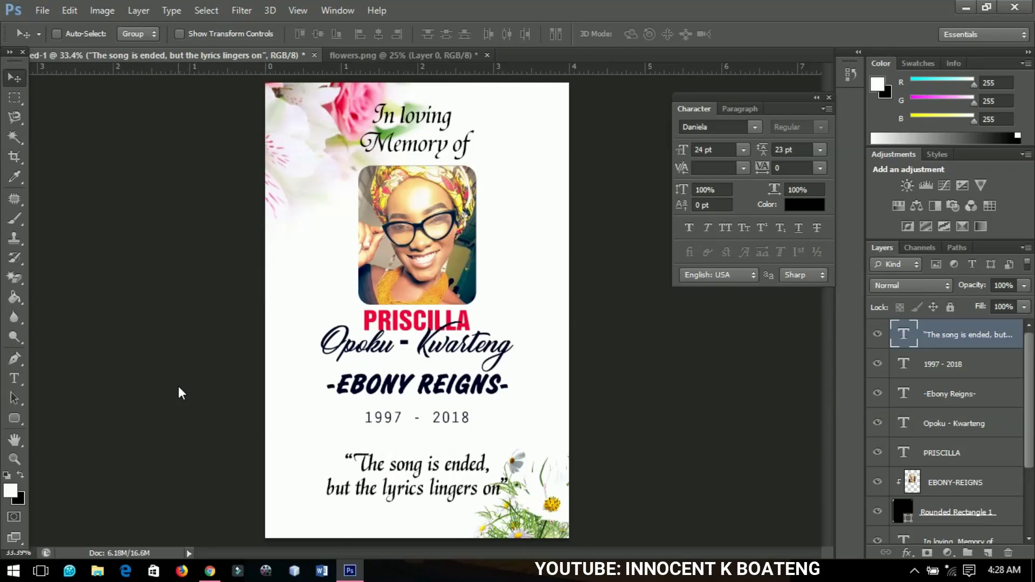
{"action": "key", "text": "ctrl+t"}
{"action": "left_click_drag", "start_coordinate": [508, 502], "coordinate": [519, 505]}
{"action": "key", "text": "Return"}
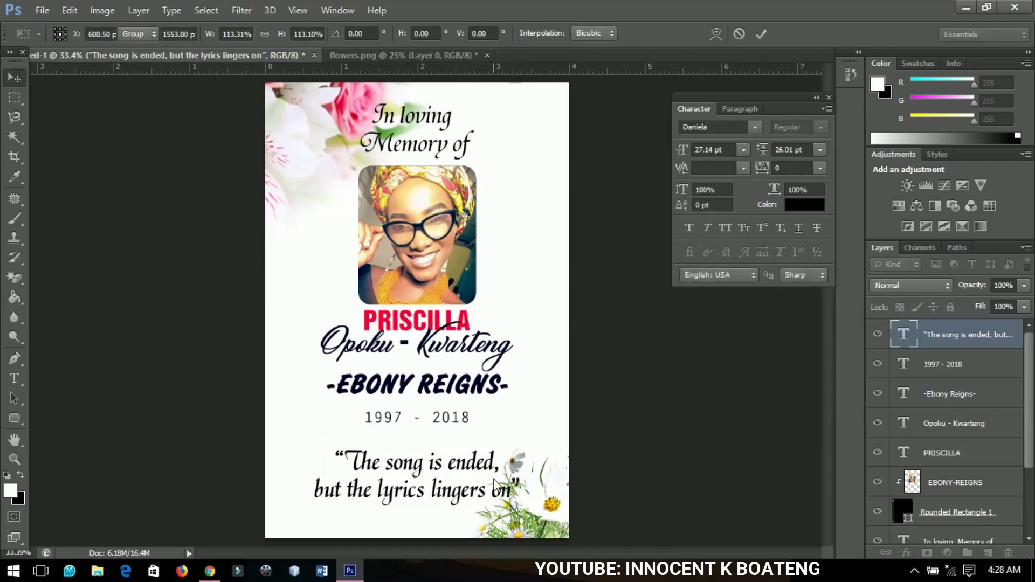
{"action": "key", "text": "ctrl+a"}
{"action": "key", "text": "ctrl+d"}
Move the 1997 - 2018 dates layer down slightly toward the quote.
{"action": "right_click", "coordinate": [438, 415]}
{"action": "left_click", "coordinate": [469, 420]}
{"action": "left_click_drag", "start_coordinate": [455, 421], "coordinate": [456, 432]}
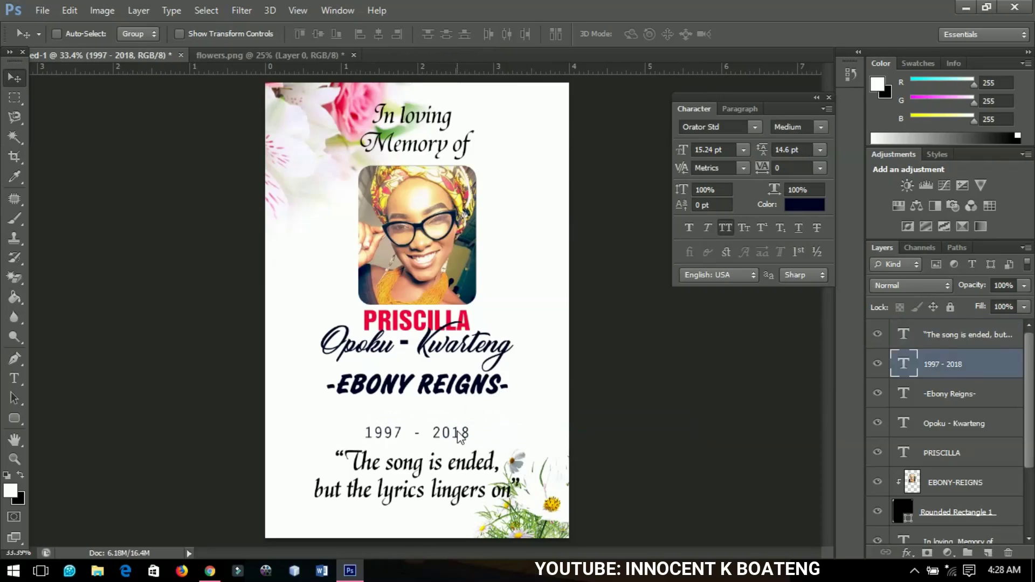
{"action": "right_click", "coordinate": [484, 346]}
{"action": "left_click", "coordinate": [519, 353]}
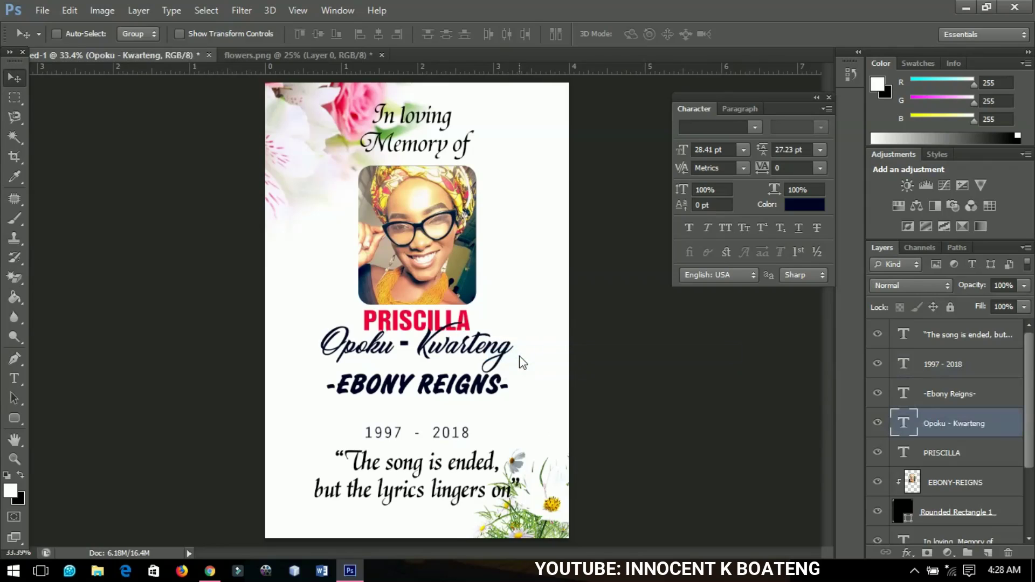